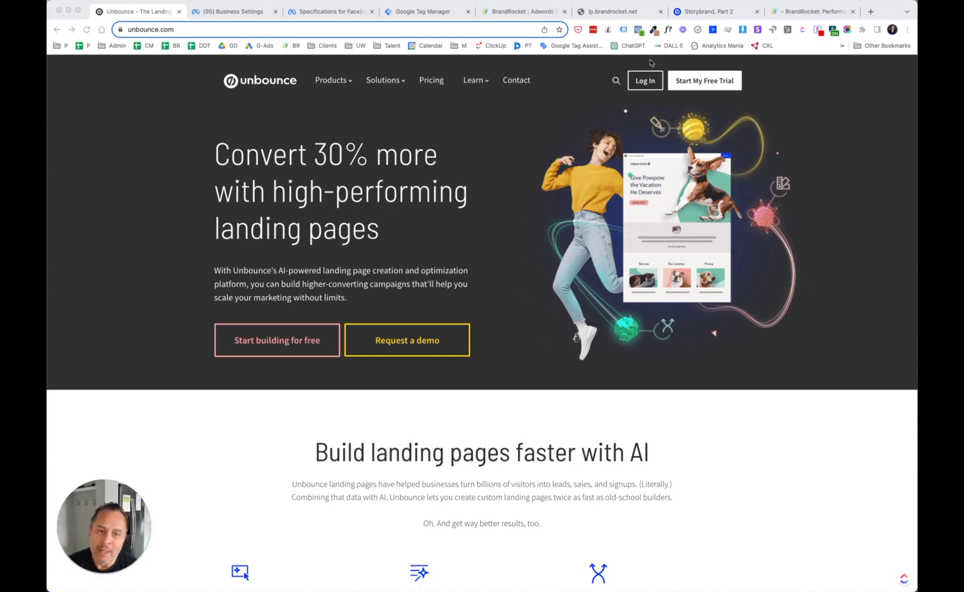
pyautogui.moveTo(116, 540)
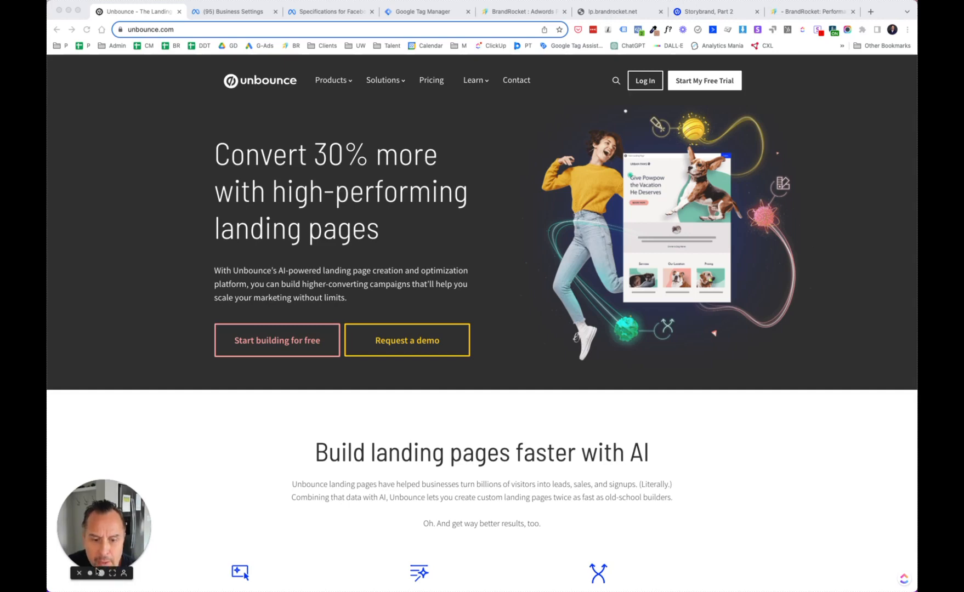
pyautogui.click(79, 573)
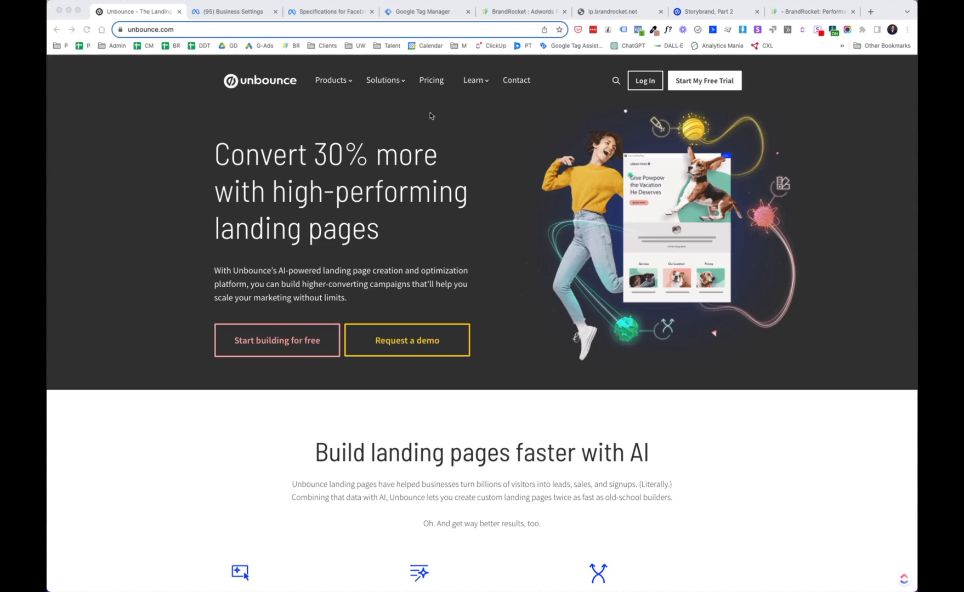
# Look through the Pixels and Datasets sections under Data Sources in Meta Business settings.
pyautogui.click(239, 12)
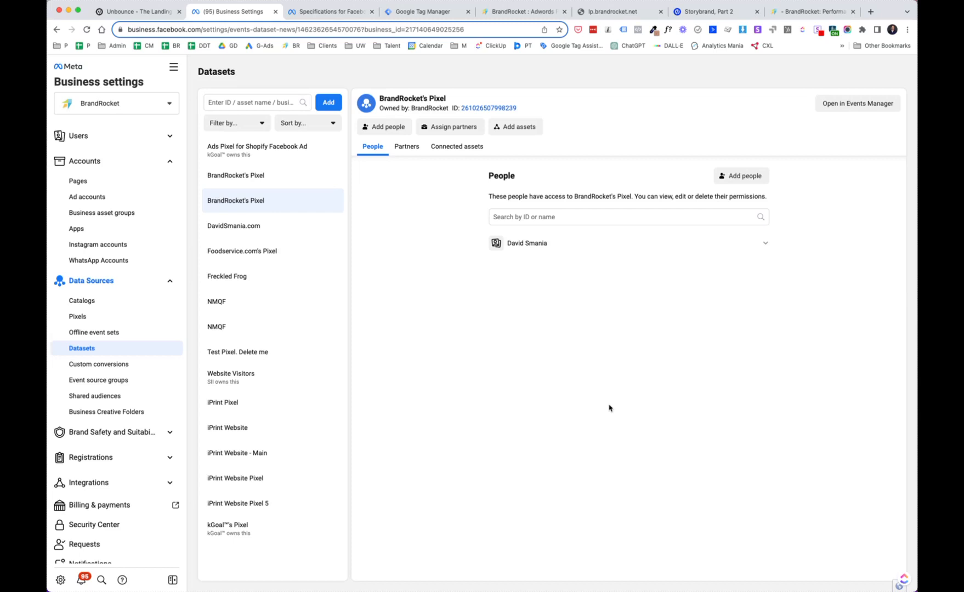
pyautogui.click(98, 319)
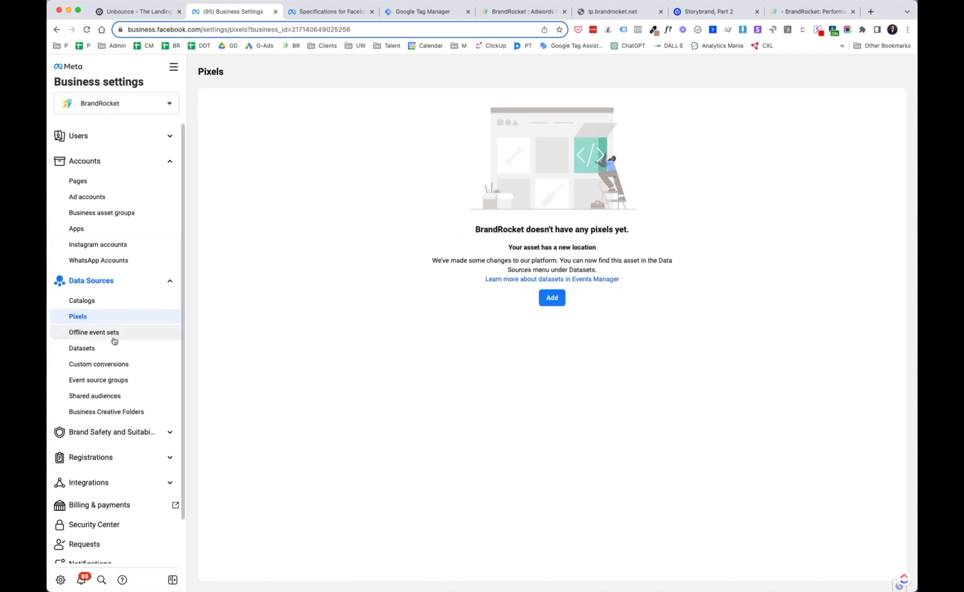
pyautogui.click(104, 355)
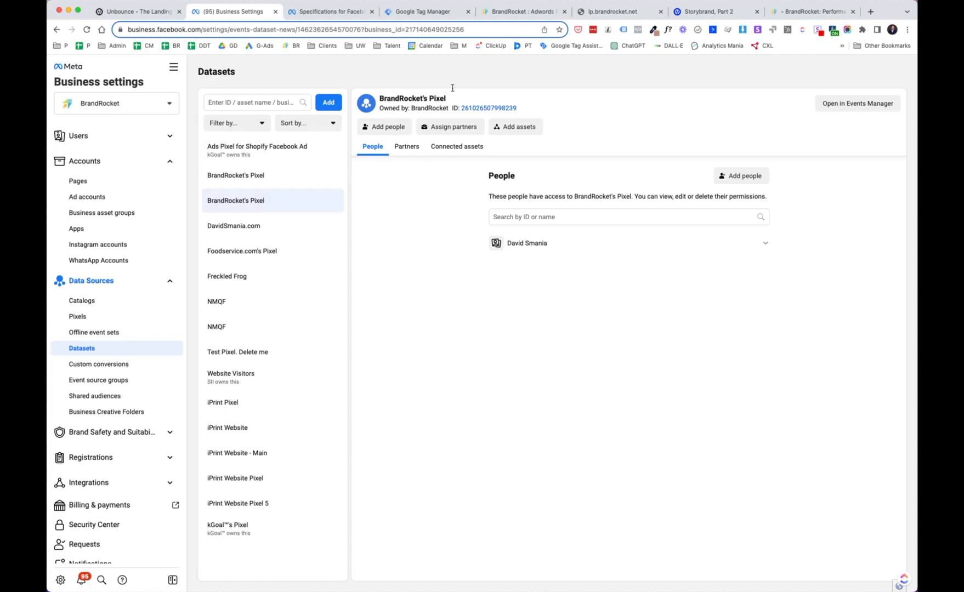
# Check brandrocket.net for an installed pixel with Meta Pixel Helper, reloading the page and checking again.
pyautogui.click(528, 13)
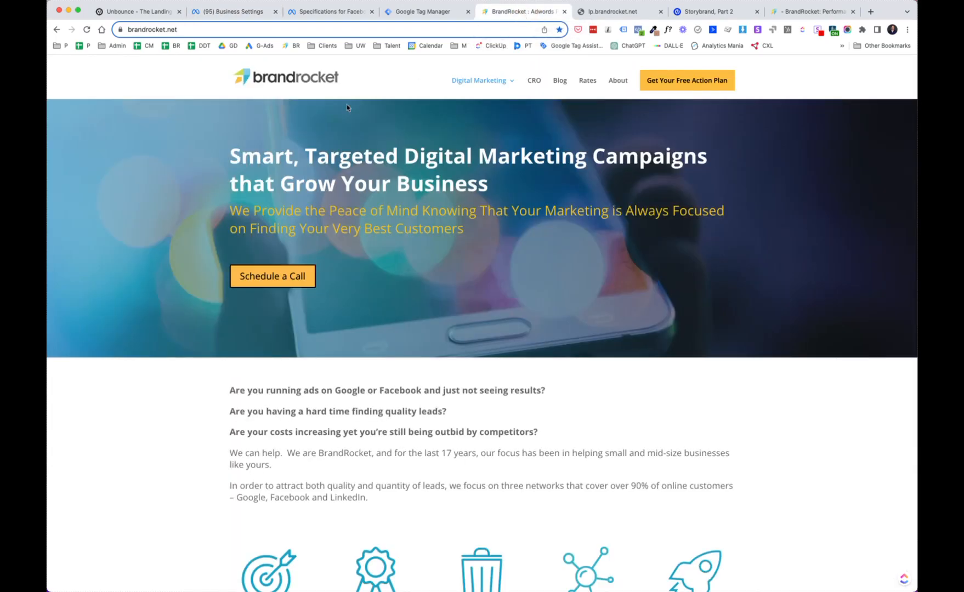
pyautogui.click(636, 31)
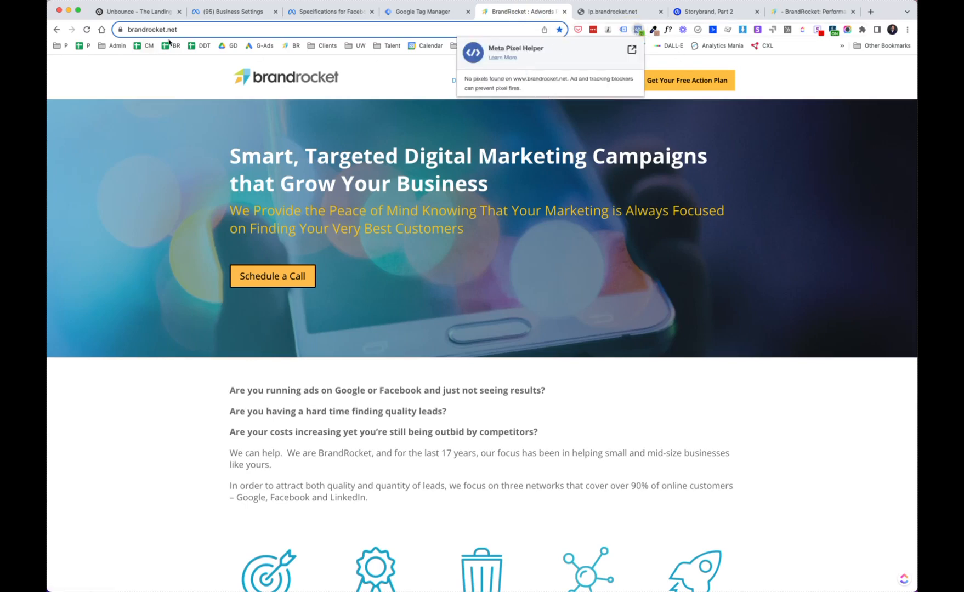
pyautogui.click(193, 28)
pyautogui.press('Return')
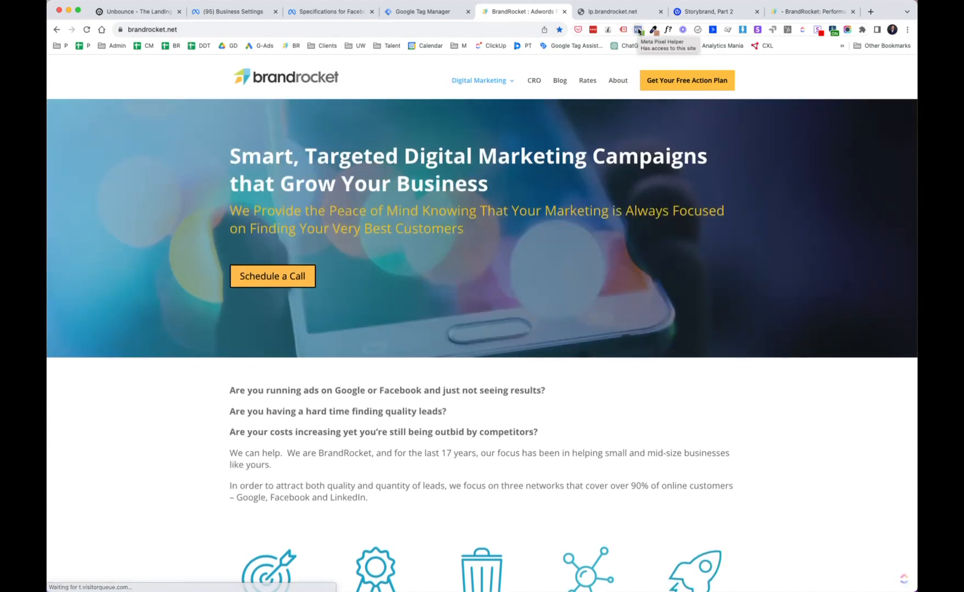
pyautogui.click(638, 29)
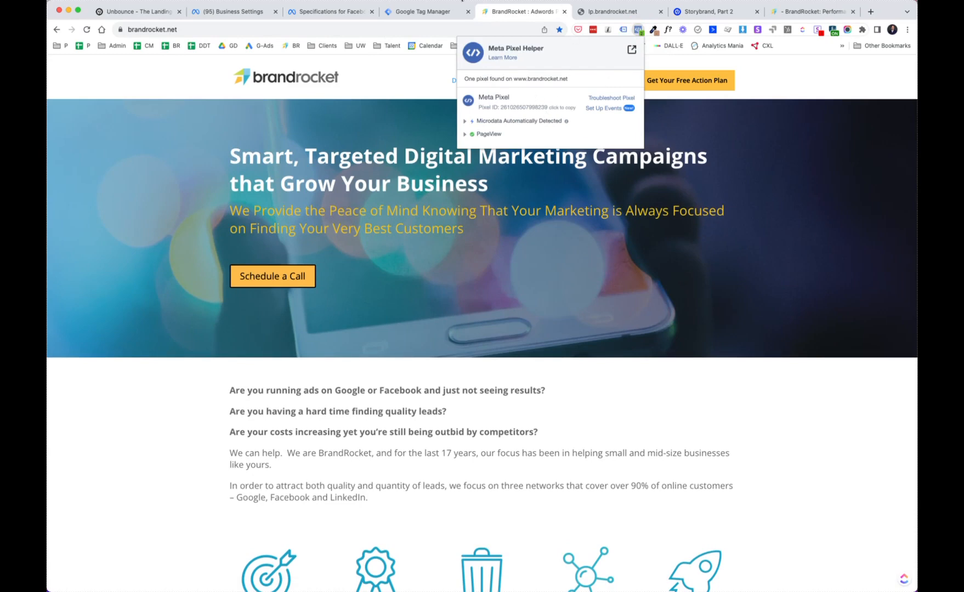
# Compare the IDs of the two BrandRocket's Pixel datasets in Business settings, ending on the second one.
pyautogui.click(328, 12)
pyautogui.click(224, 12)
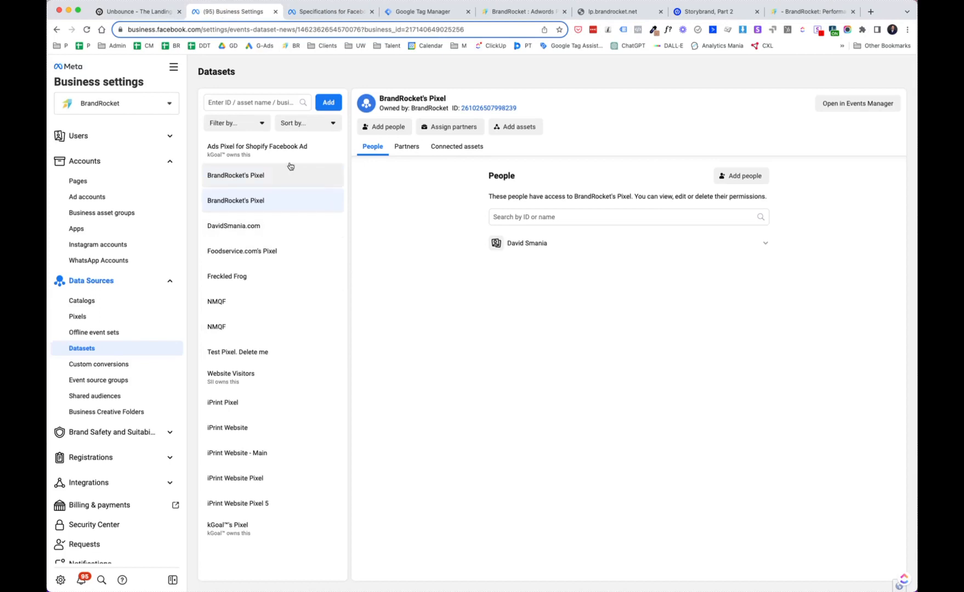
pyautogui.click(271, 175)
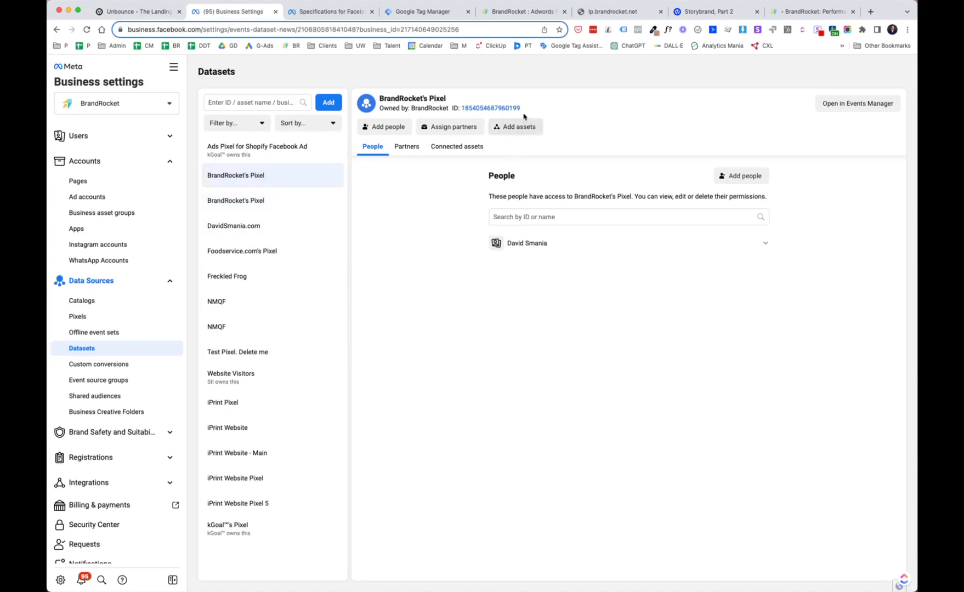
pyautogui.click(281, 199)
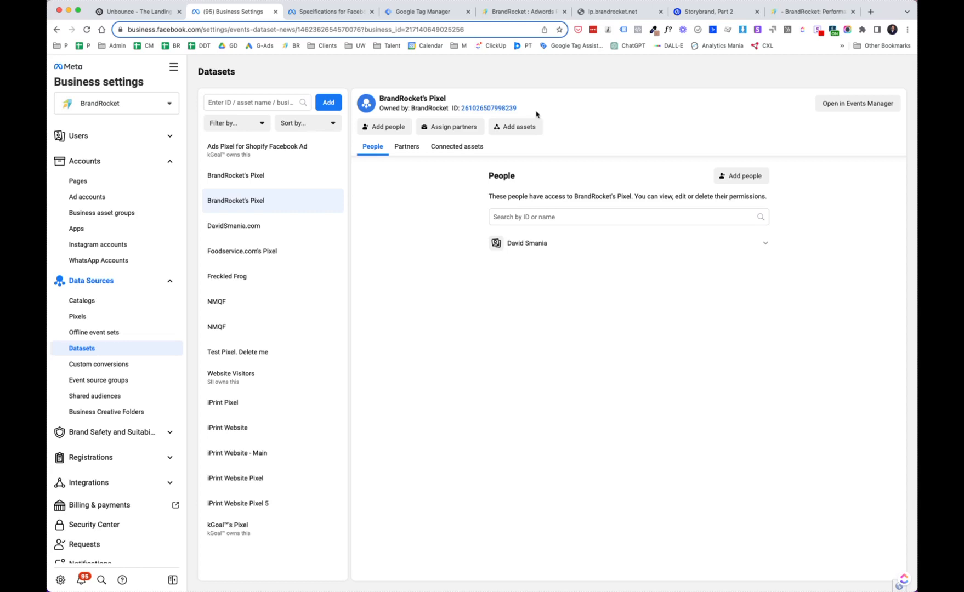
# Review the Meta Pixel standard events table in the Business Help Center, including each website action's description and event code.
pyautogui.click(319, 12)
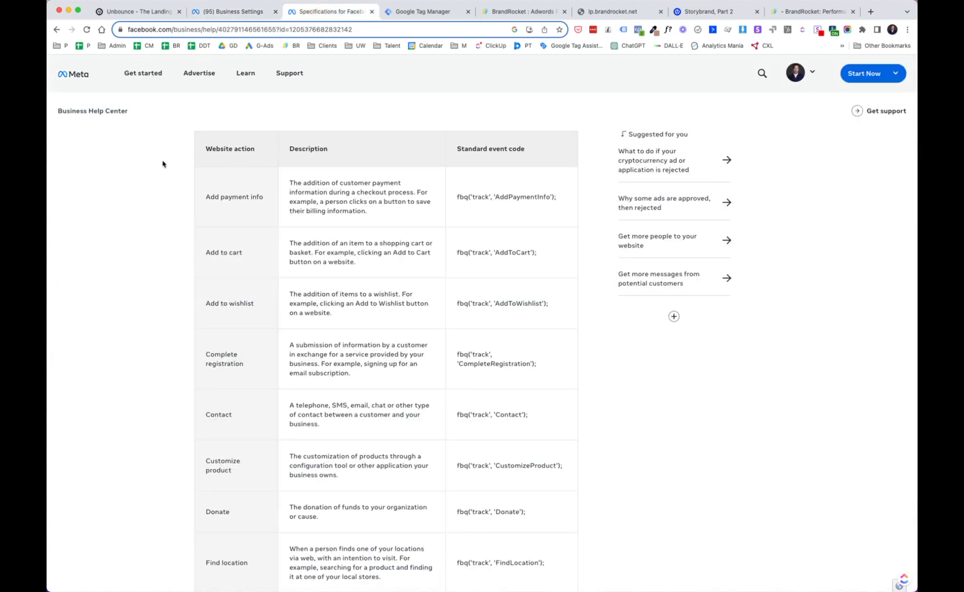
pyautogui.scroll(3, 163, 163)
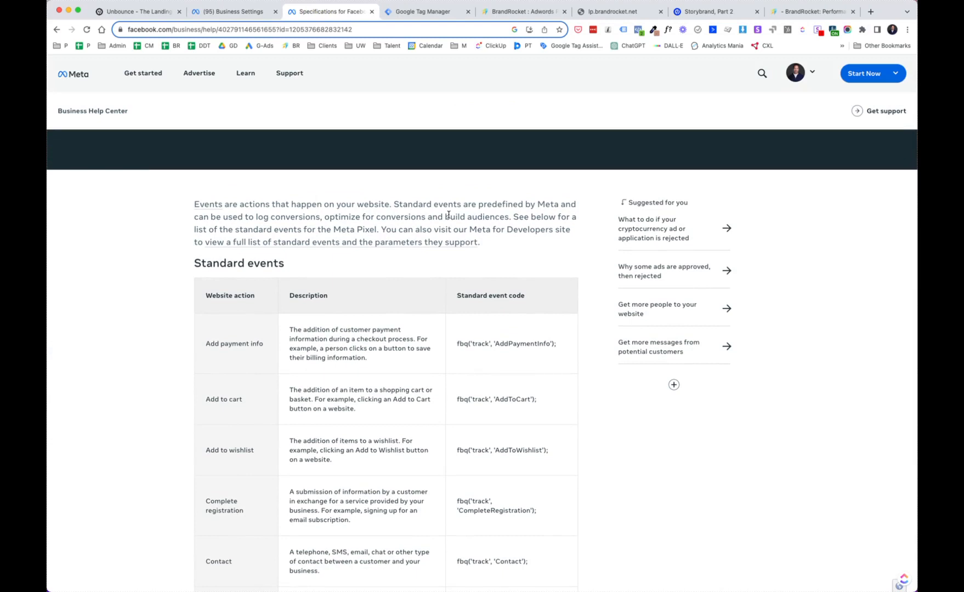
pyautogui.scroll(-3, 379, 312)
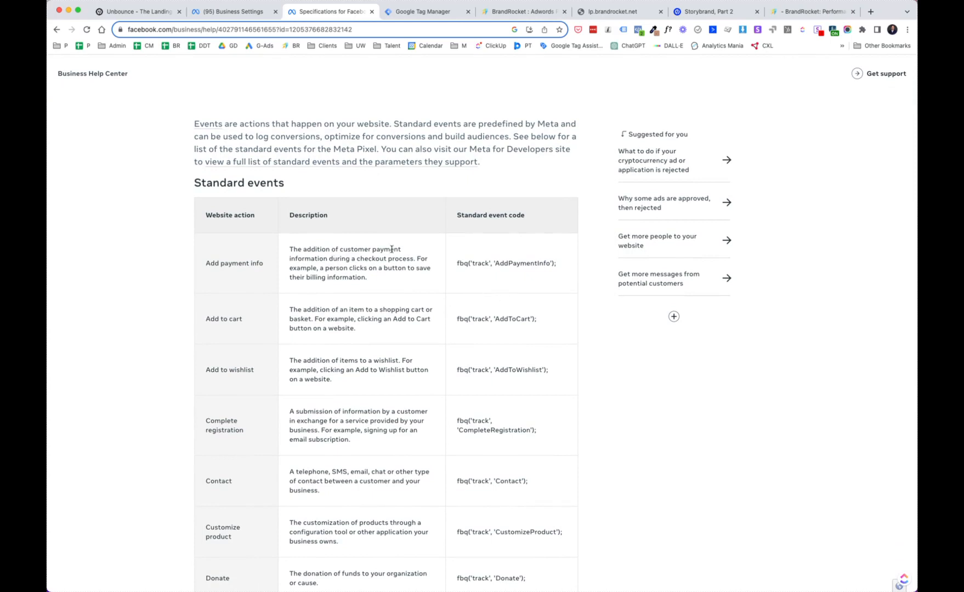
pyautogui.scroll(-1, 317, 258)
pyautogui.scroll(-5, 317, 258)
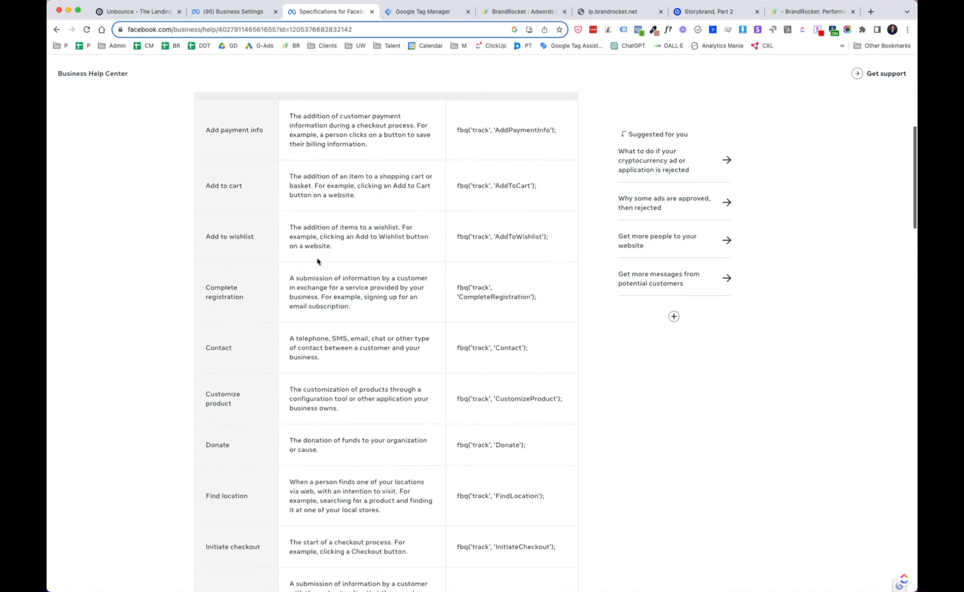
pyautogui.scroll(-3, 318, 261)
pyautogui.scroll(1, 349, 233)
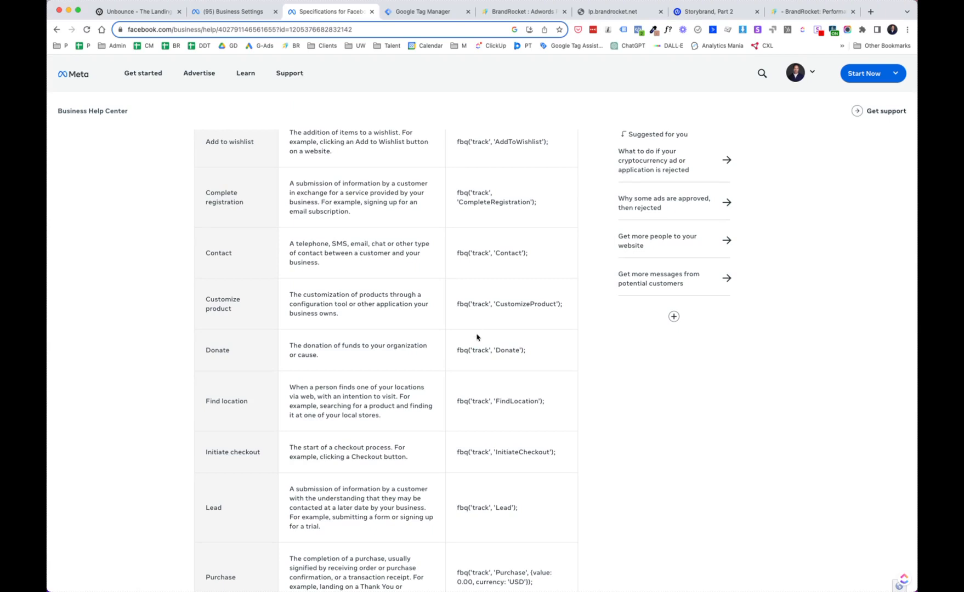
pyautogui.scroll(-3, 477, 337)
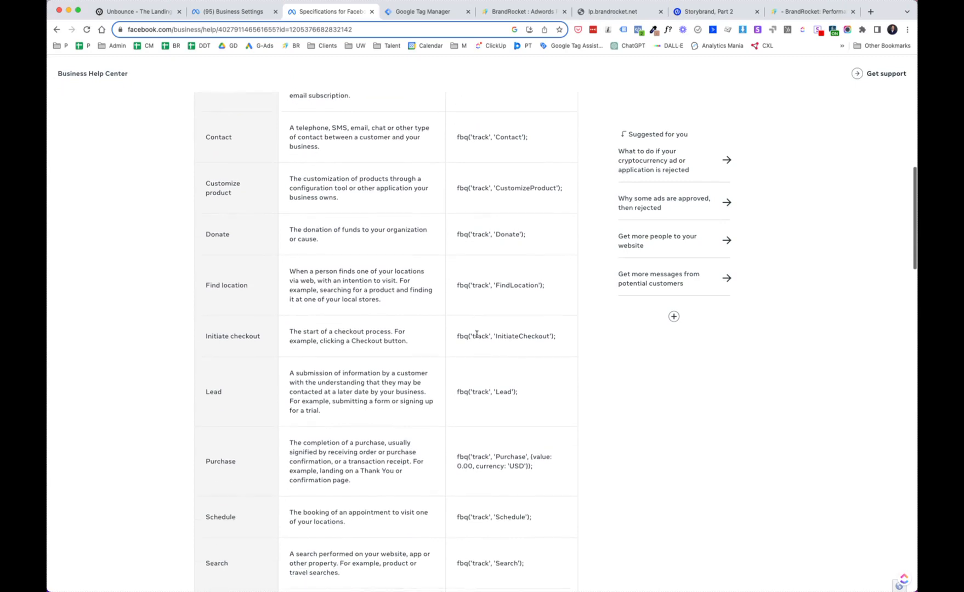
pyautogui.scroll(10, 476, 333)
pyautogui.scroll(-5, 397, 252)
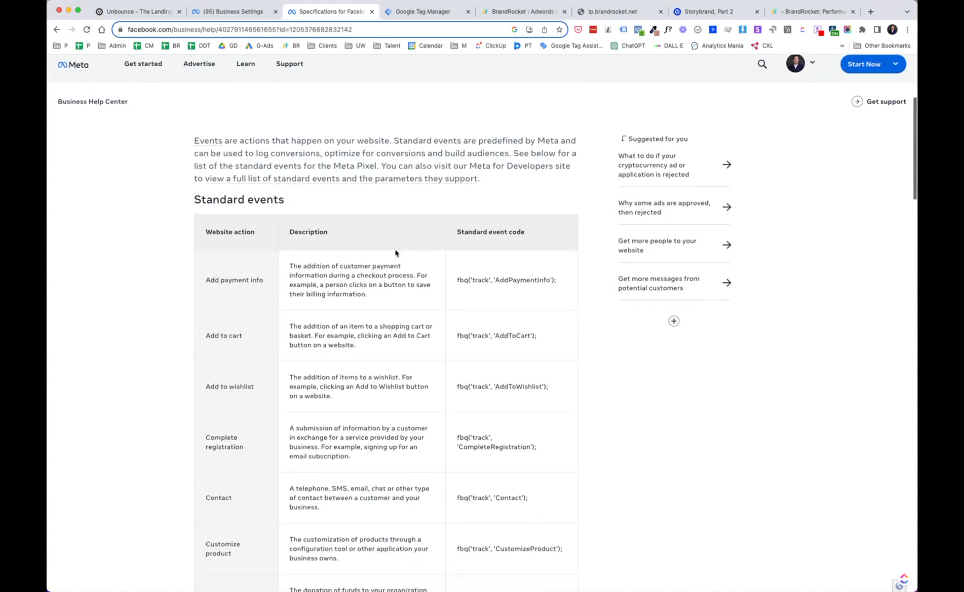
pyautogui.scroll(-1, 499, 303)
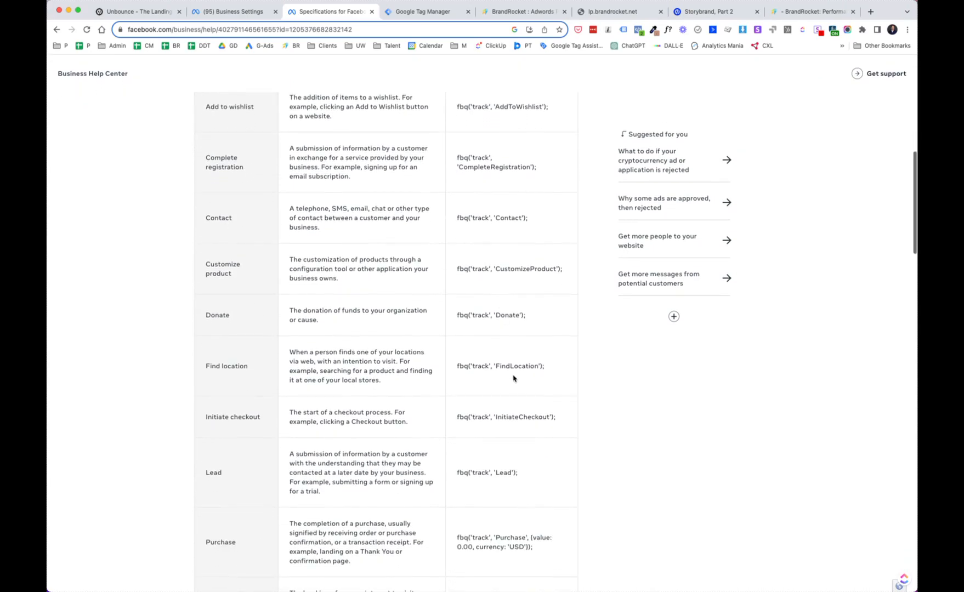
pyautogui.scroll(-2, 538, 274)
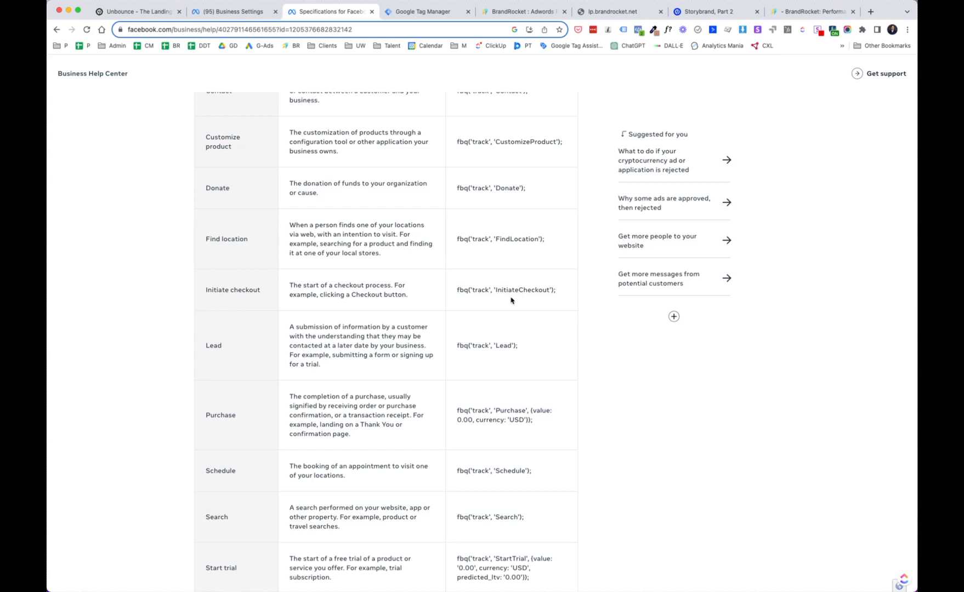
pyautogui.scroll(5, 344, 99)
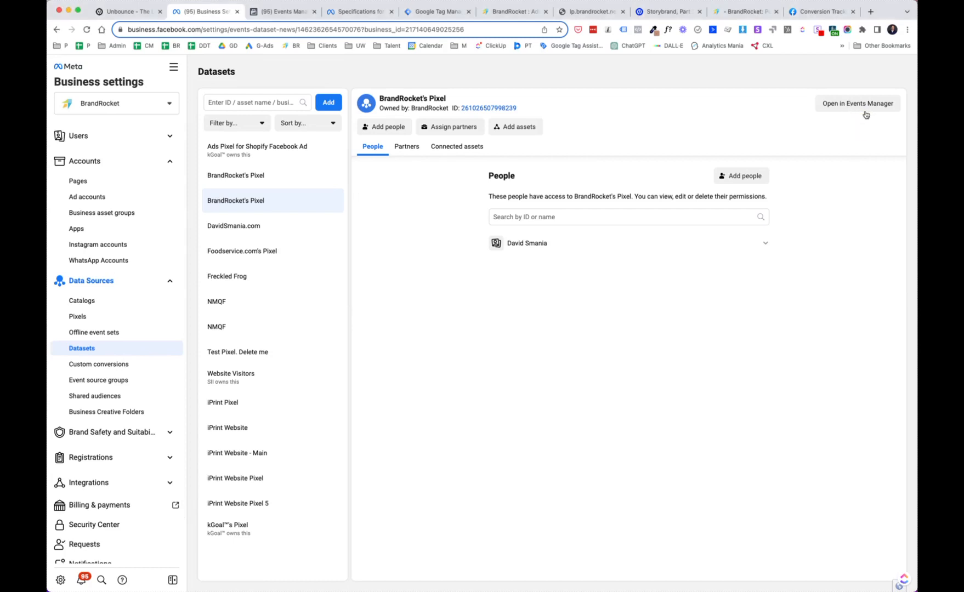
# Open the selected BrandRocket's Pixel dataset in Events Manager and bring up its integrations.
pyautogui.click(860, 104)
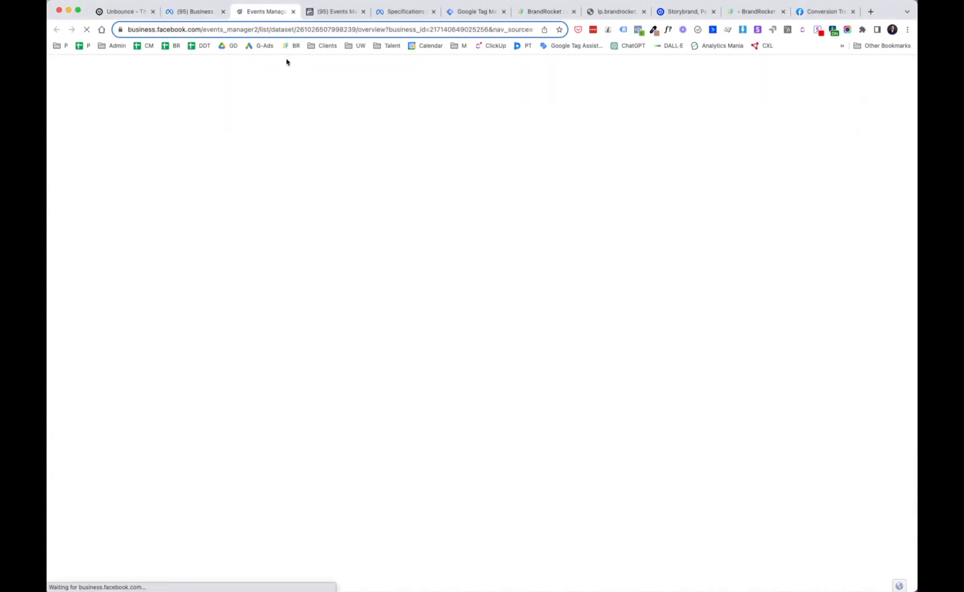
pyautogui.click(320, 12)
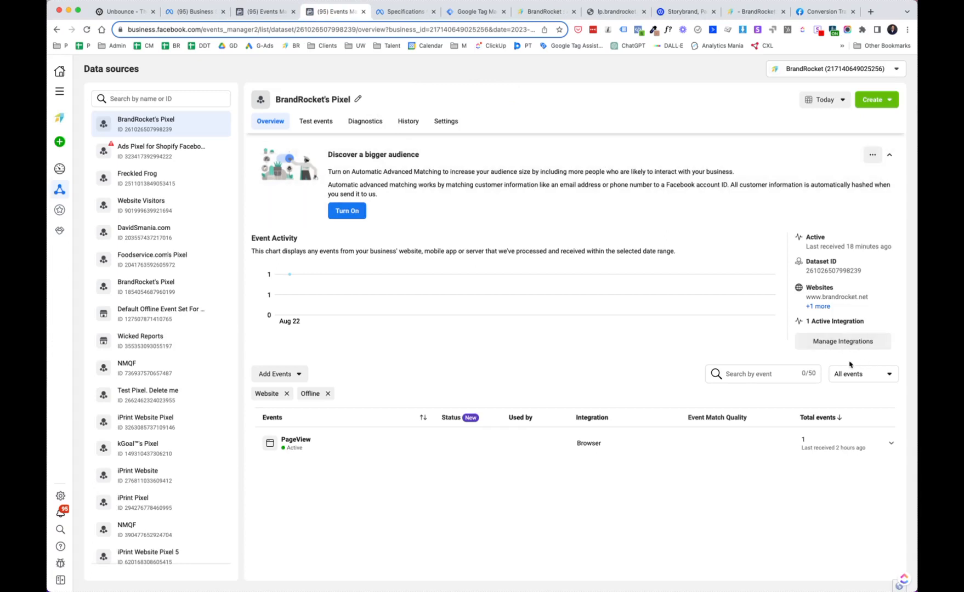
pyautogui.click(825, 344)
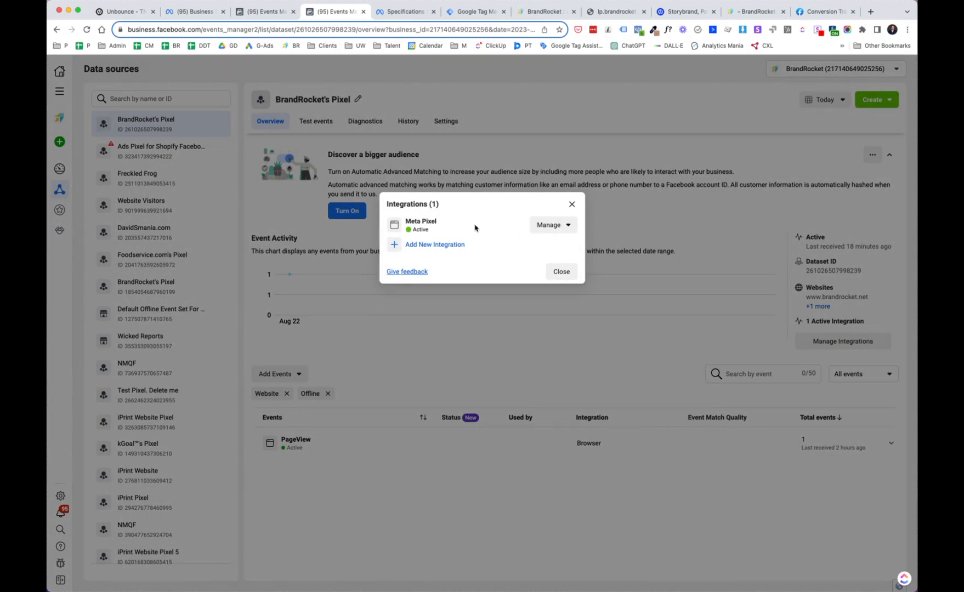
# Choose manual installation of the Meta Pixel on a new website and copy its base code.
pyautogui.click(566, 229)
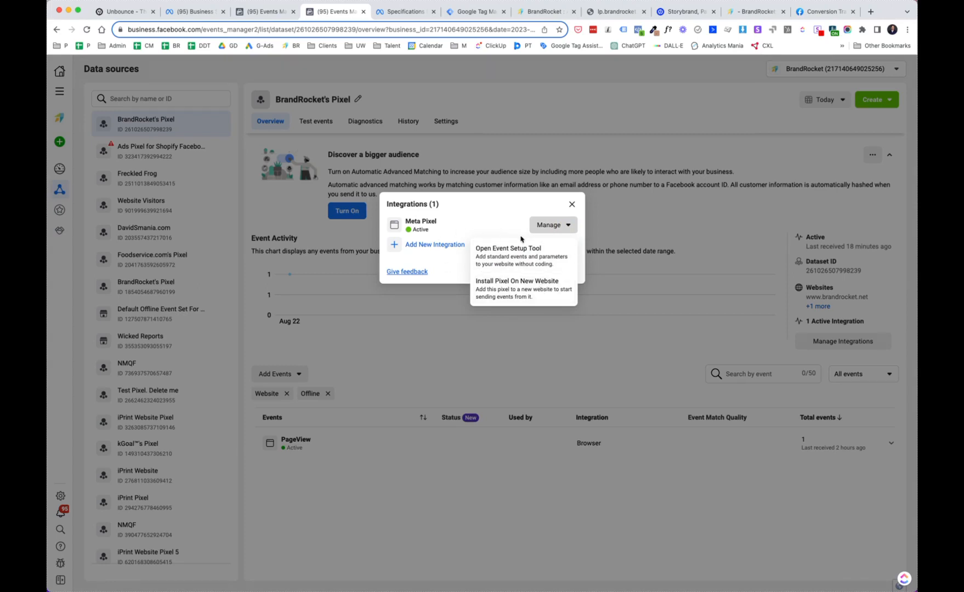
pyautogui.click(523, 288)
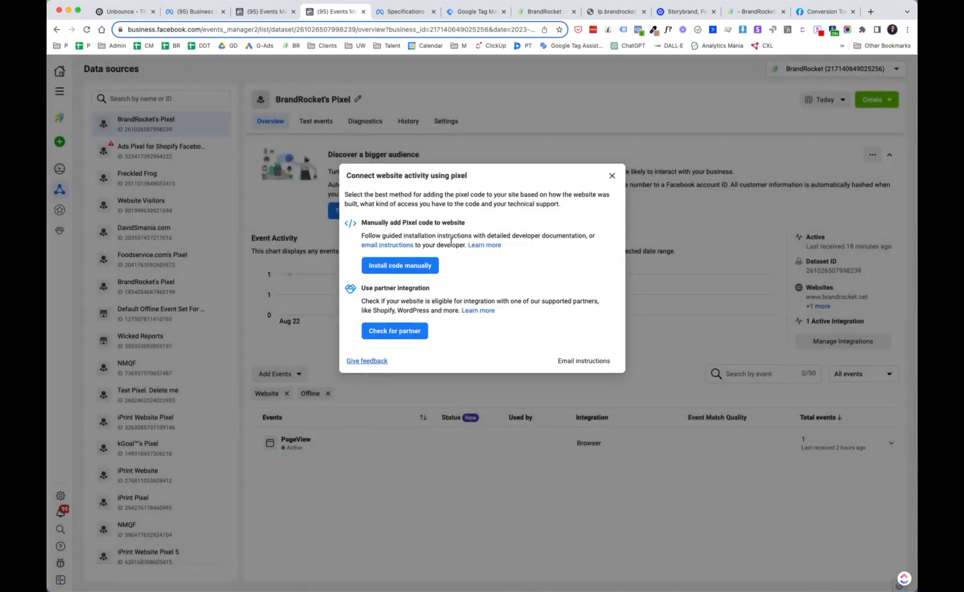
pyautogui.click(425, 266)
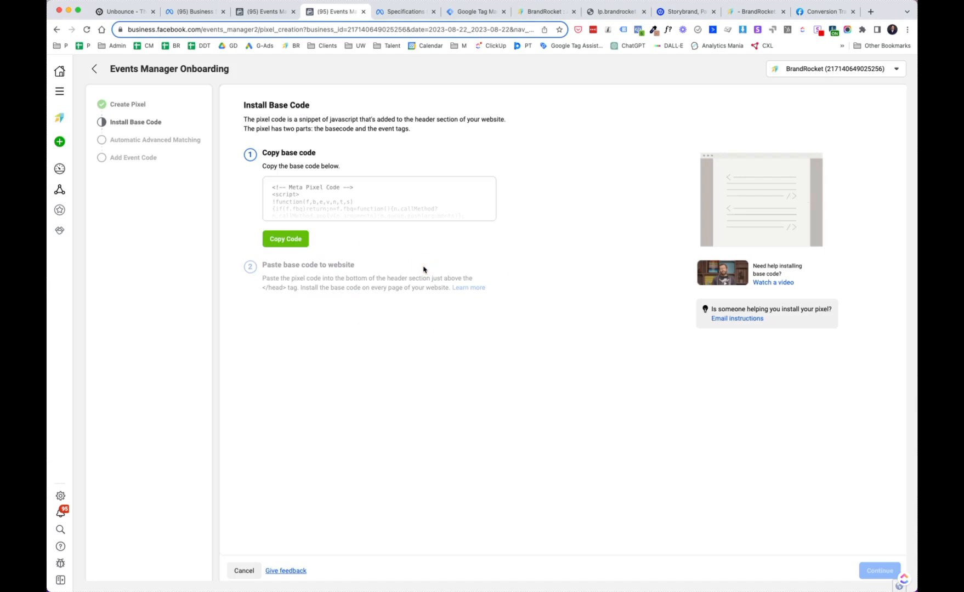
pyautogui.click(291, 239)
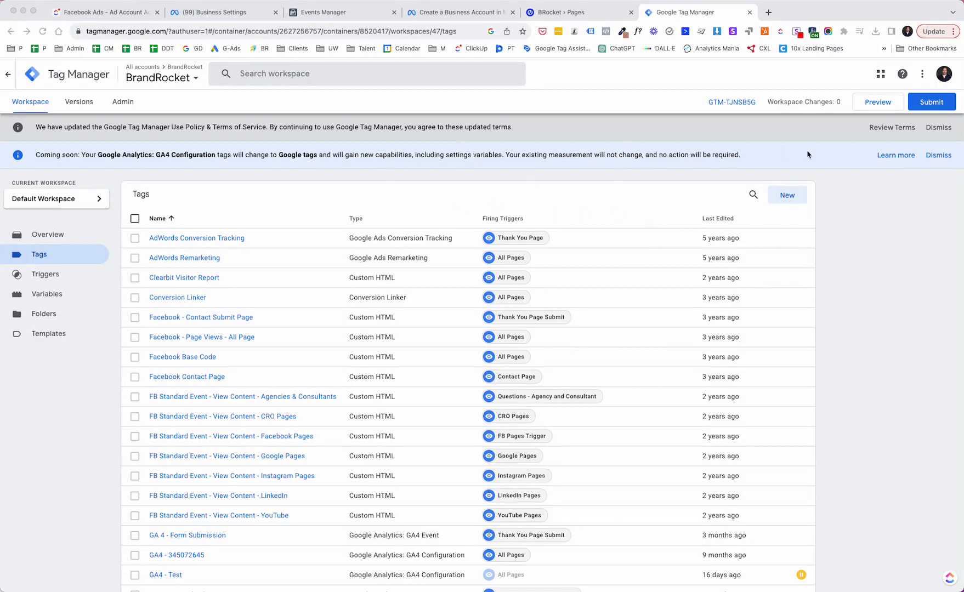
# Create a new tag in the BrandRocket container of Google Tag Manager with the Custom HTML type.
pyautogui.click(845, 196)
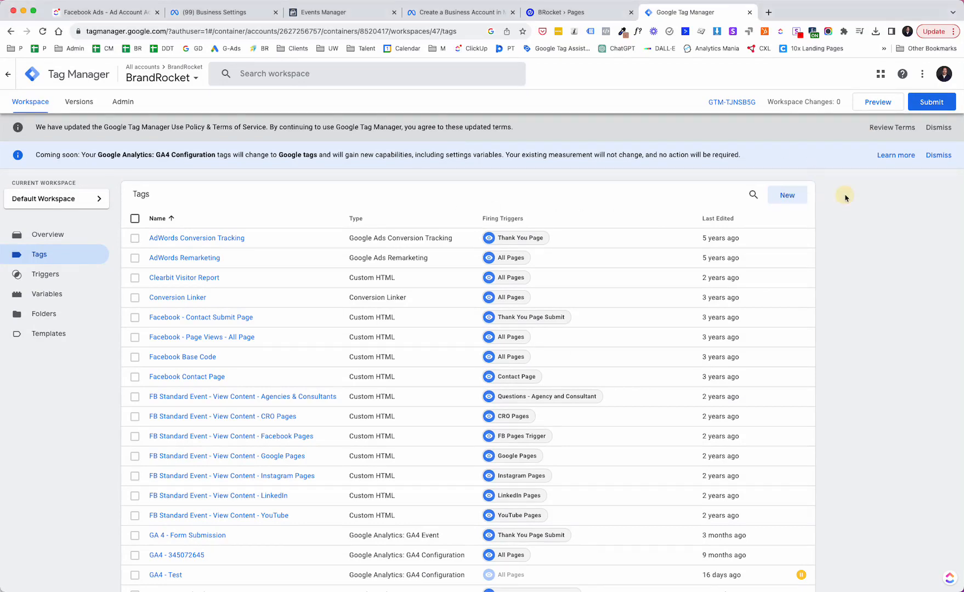
pyautogui.click(794, 197)
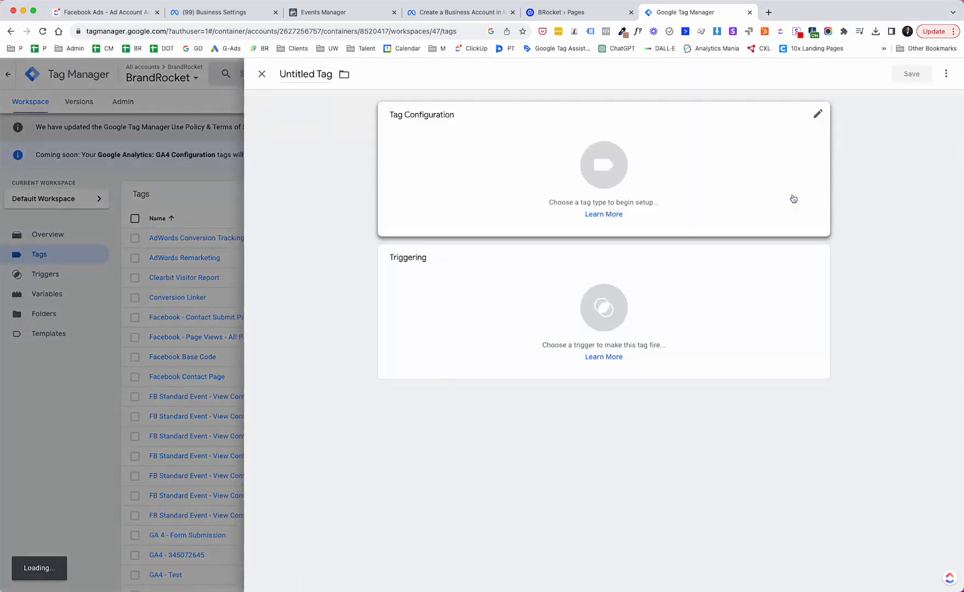
pyautogui.click(589, 166)
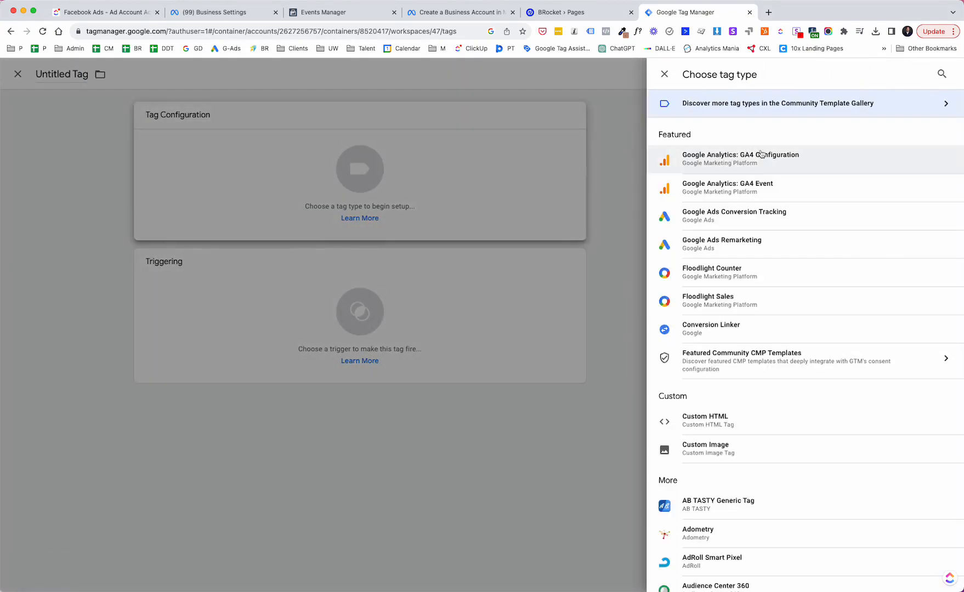
pyautogui.click(721, 427)
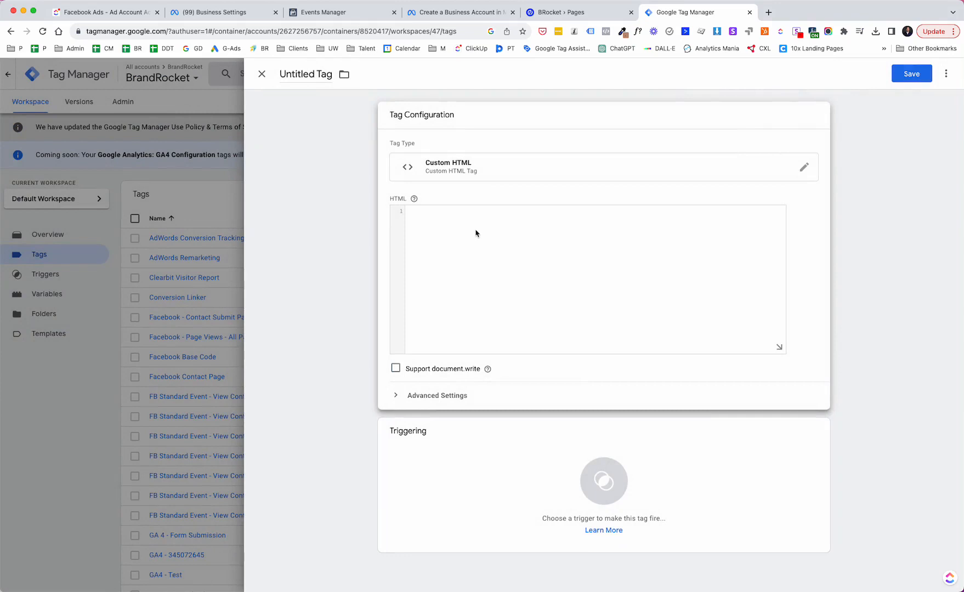
# Paste the copied Meta Pixel base code into the new tag's HTML.
pyautogui.click(476, 233)
pyautogui.rightClick(462, 224)
pyautogui.click(489, 295)
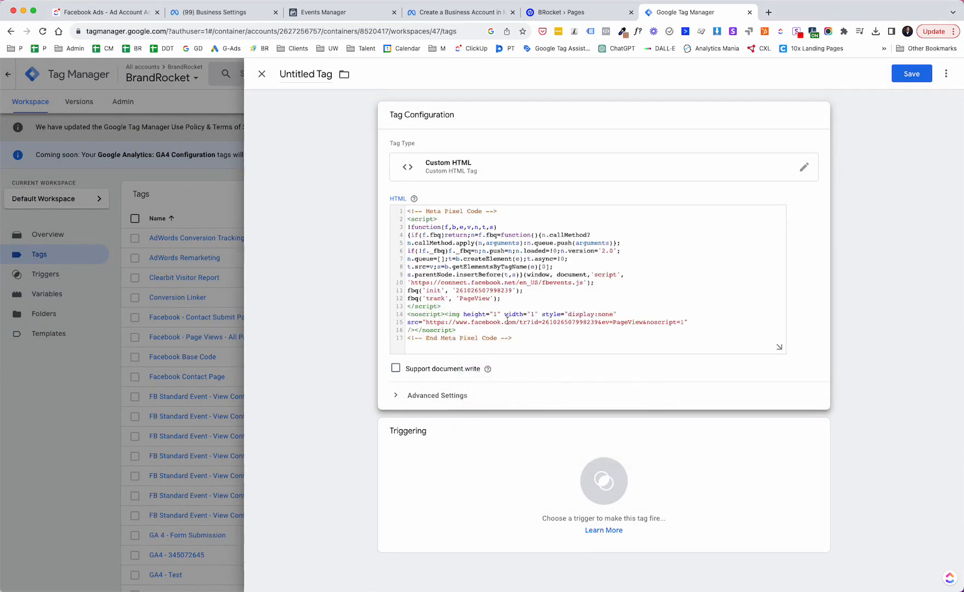
# Set the tag firing priority to 100 in the new tag's advanced settings.
pyautogui.click(397, 397)
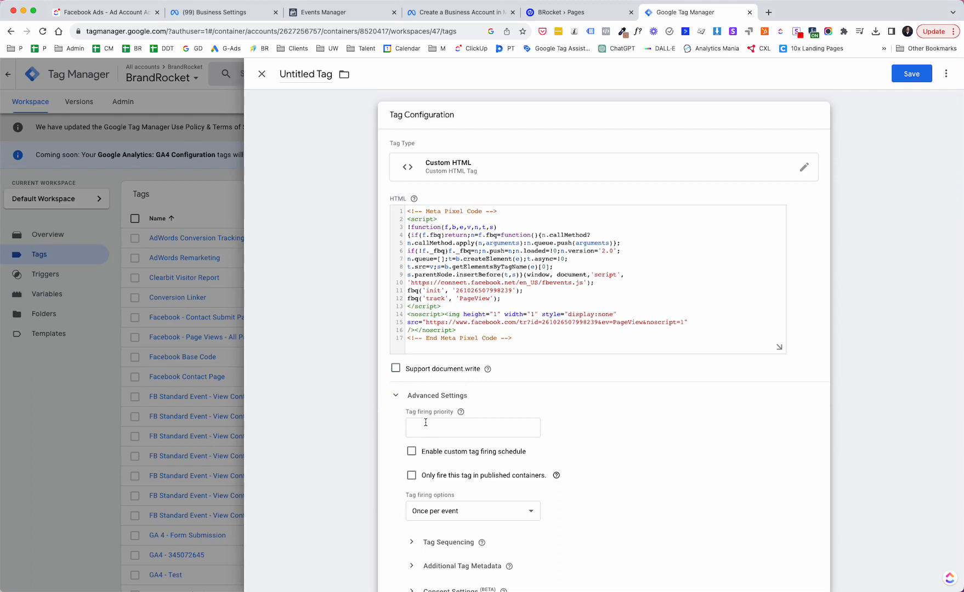
pyautogui.moveTo(461, 413)
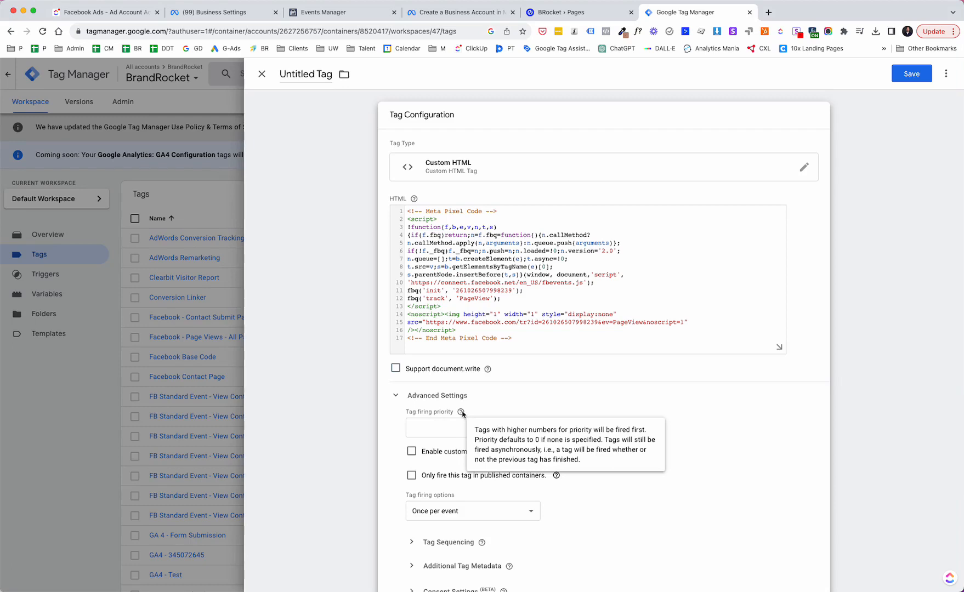
pyautogui.click(430, 427)
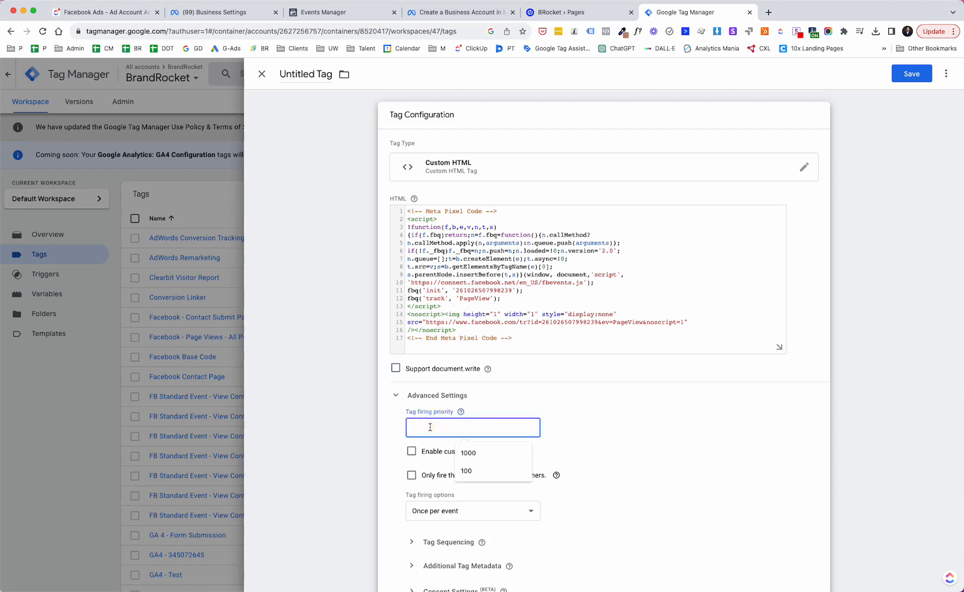
pyautogui.write('100')
pyautogui.click(637, 390)
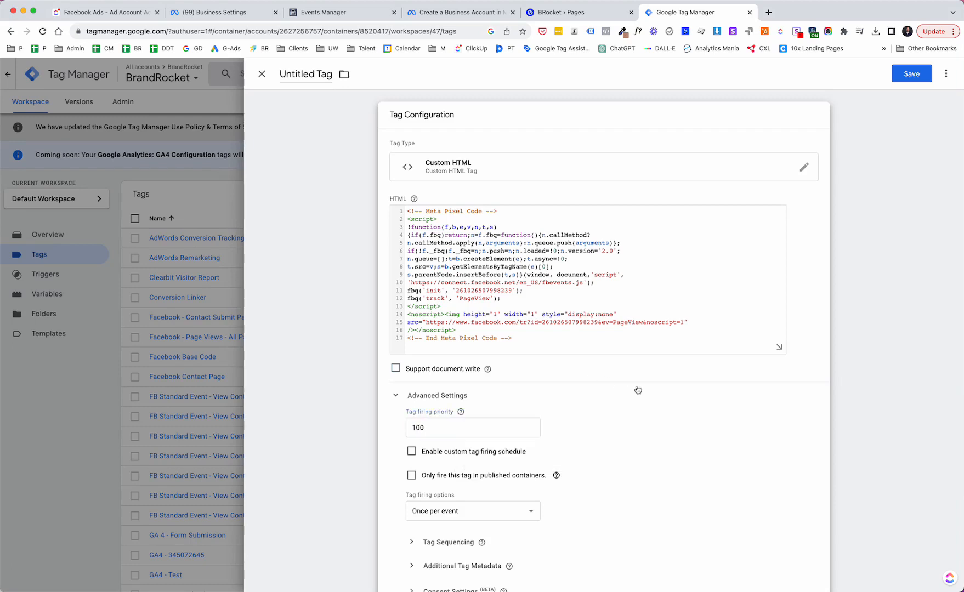
# Add the existing All Pages page view trigger as the tag's firing trigger.
pyautogui.scroll(-5, 823, 315)
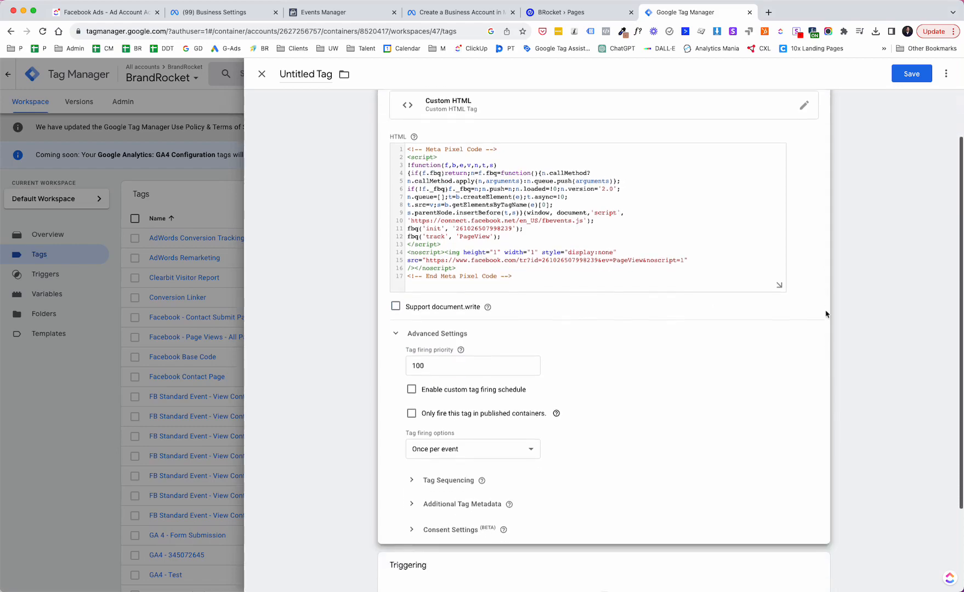
pyautogui.scroll(-2, 824, 313)
pyautogui.scroll(5, 824, 313)
pyautogui.scroll(-6, 824, 312)
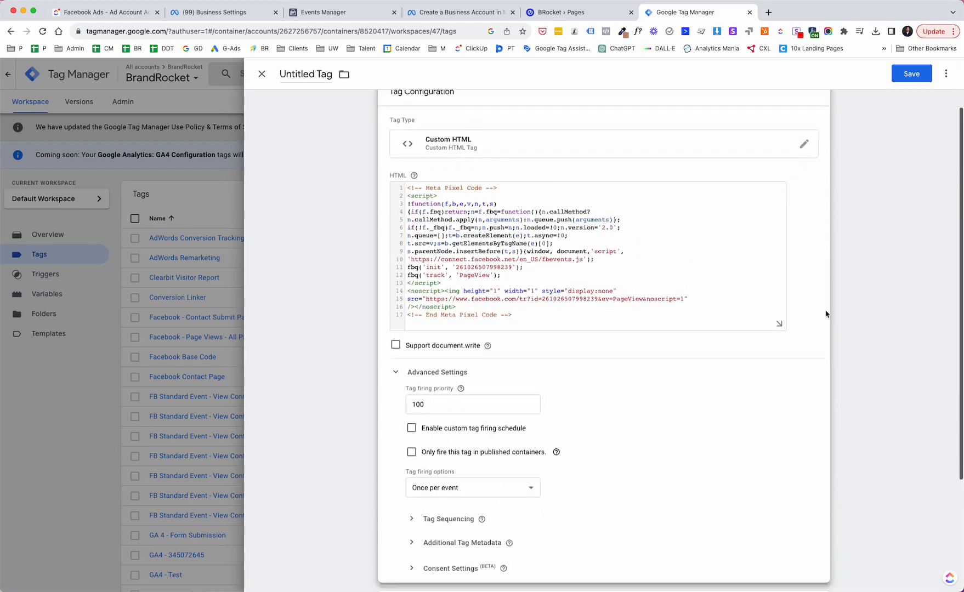
pyautogui.click(607, 502)
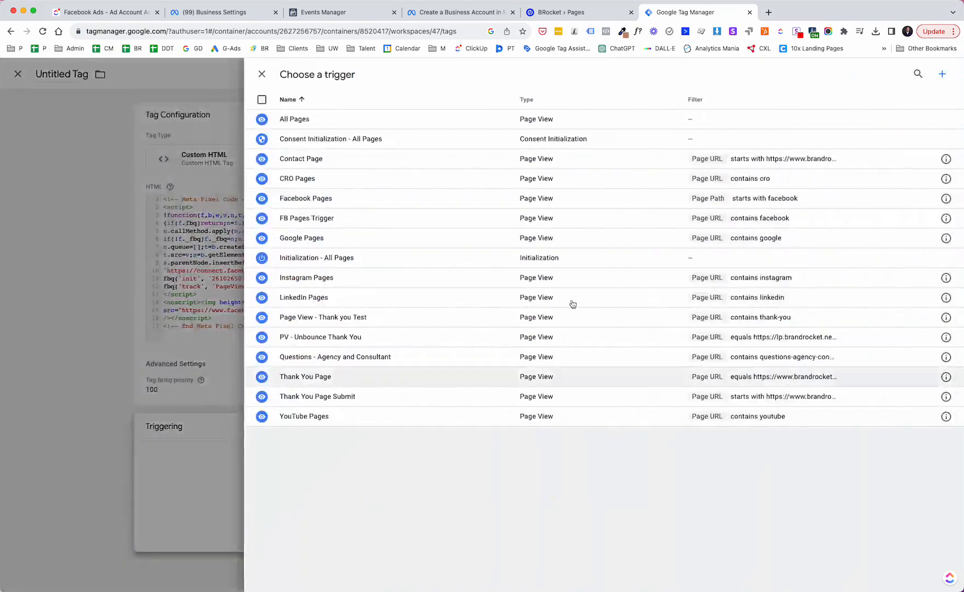
pyautogui.click(355, 122)
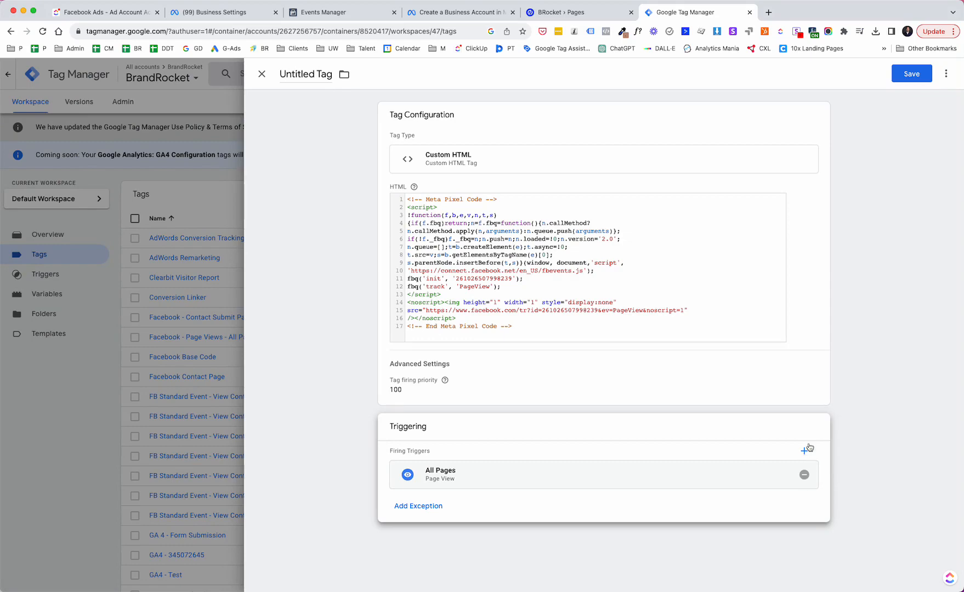
pyautogui.click(804, 453)
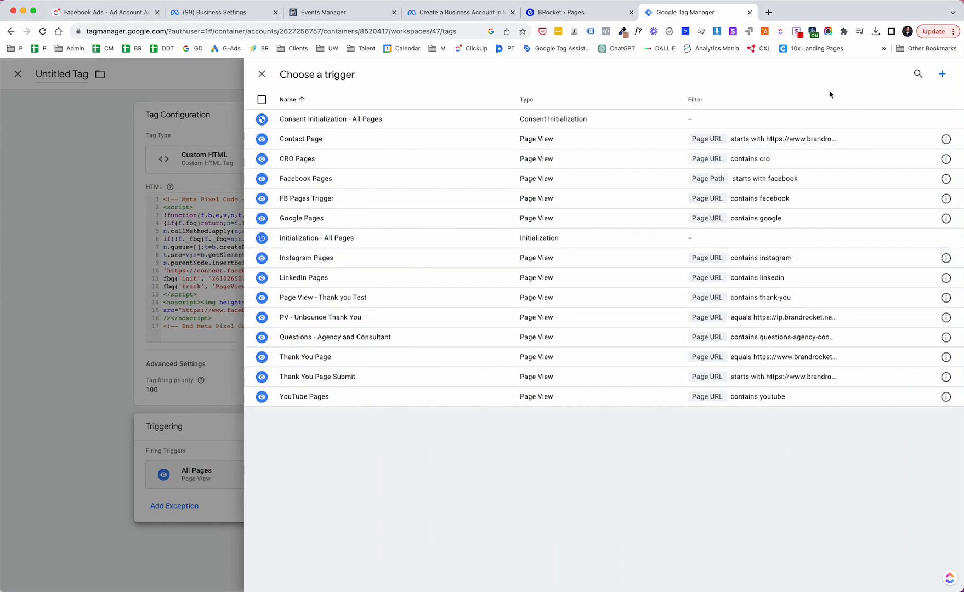
pyautogui.click(942, 75)
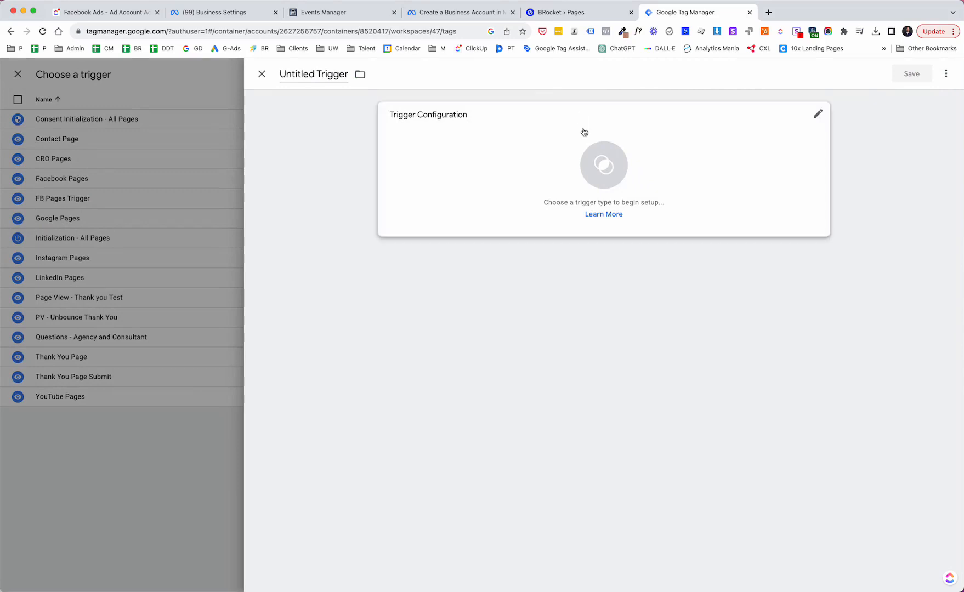
pyautogui.click(602, 168)
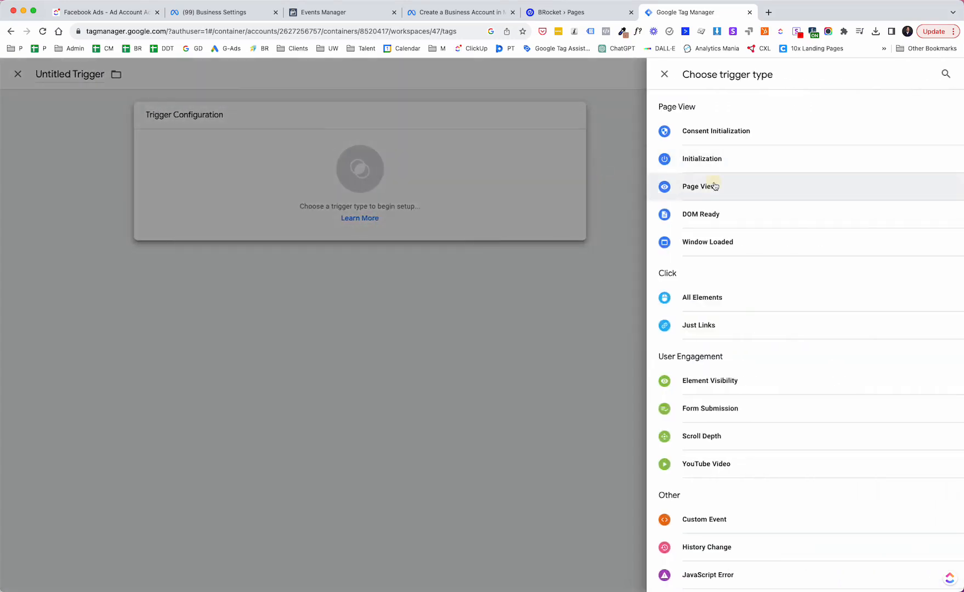
pyautogui.click(714, 186)
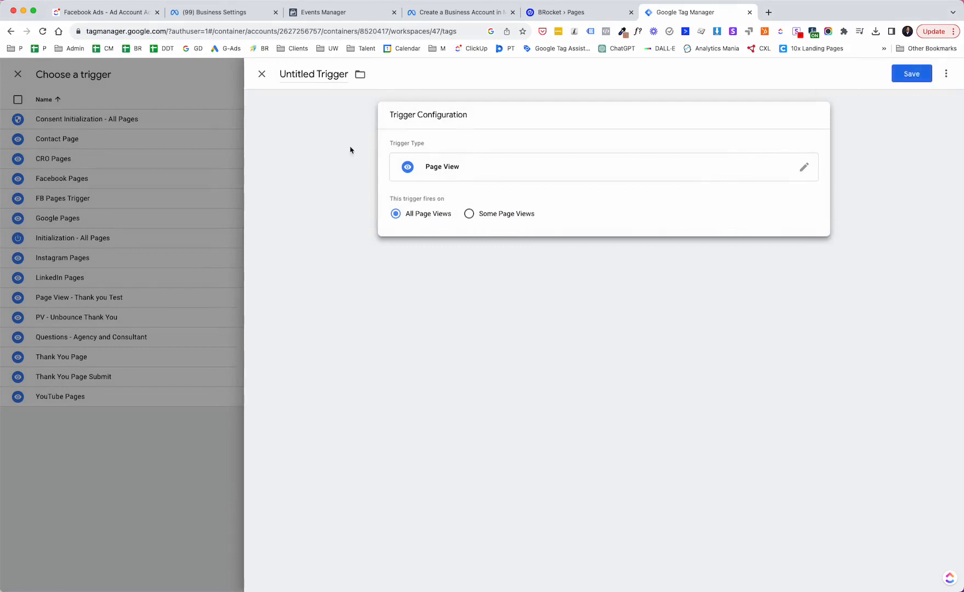
pyautogui.click(262, 76)
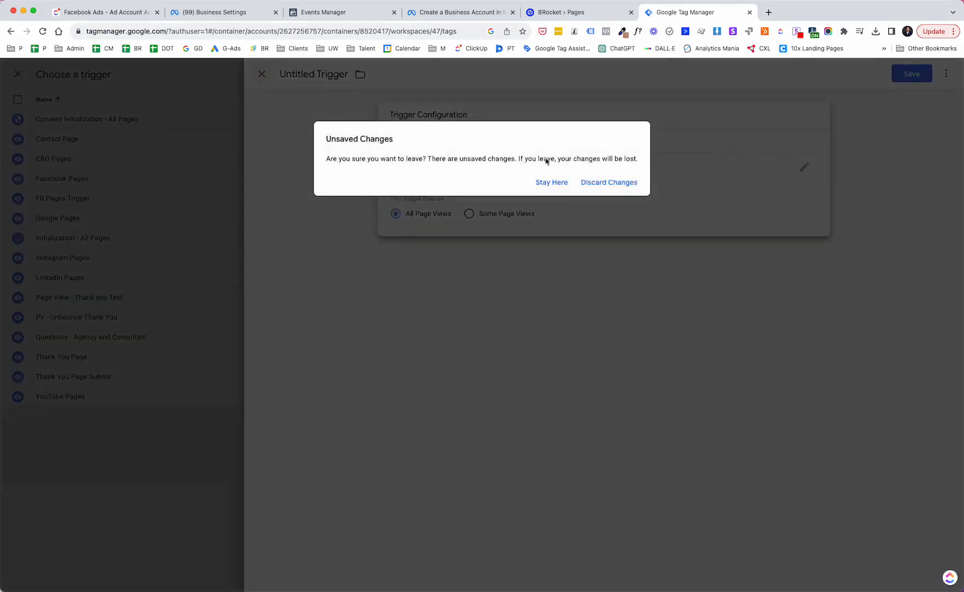
pyautogui.click(620, 184)
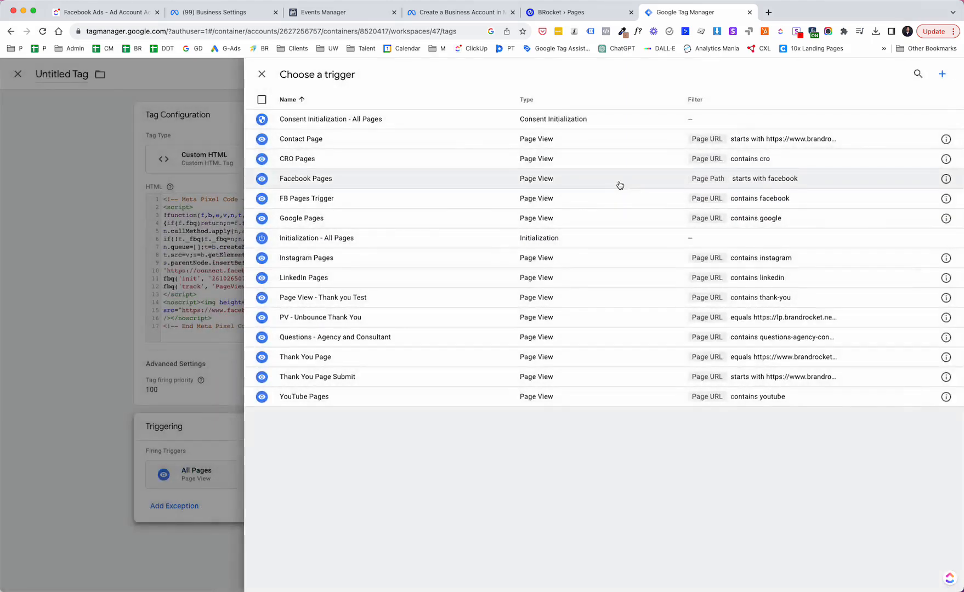
pyautogui.click(262, 75)
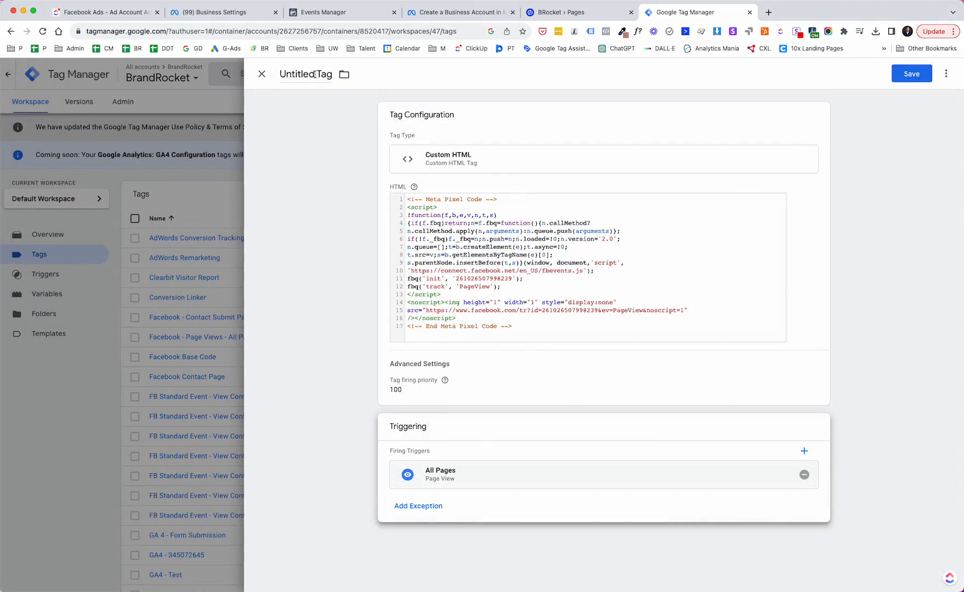
# Name the tag Meta Base Tag and save it.
pyautogui.moveTo(281, 74); pyautogui.dragTo(332, 74)
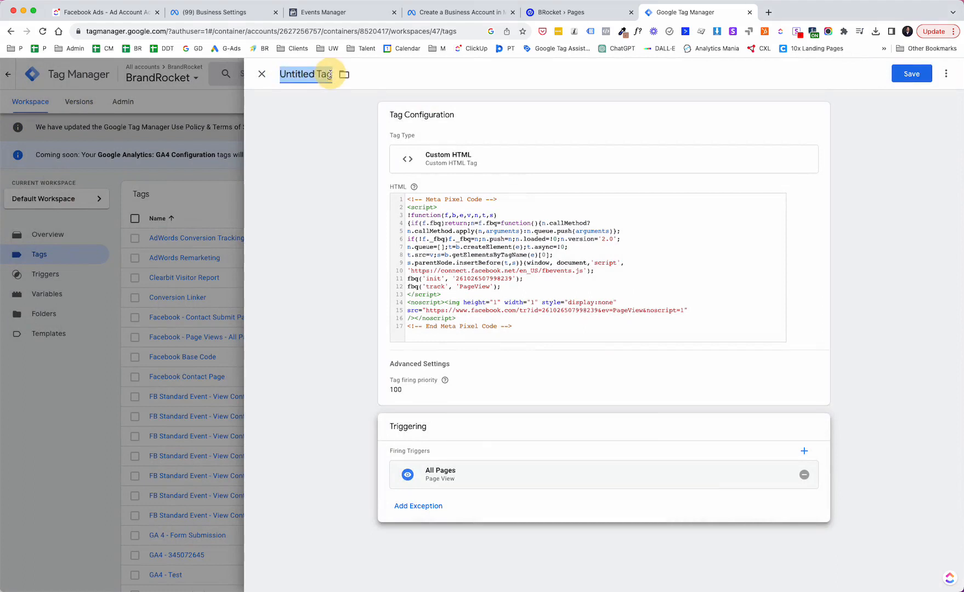
pyautogui.write('Meta Ba')
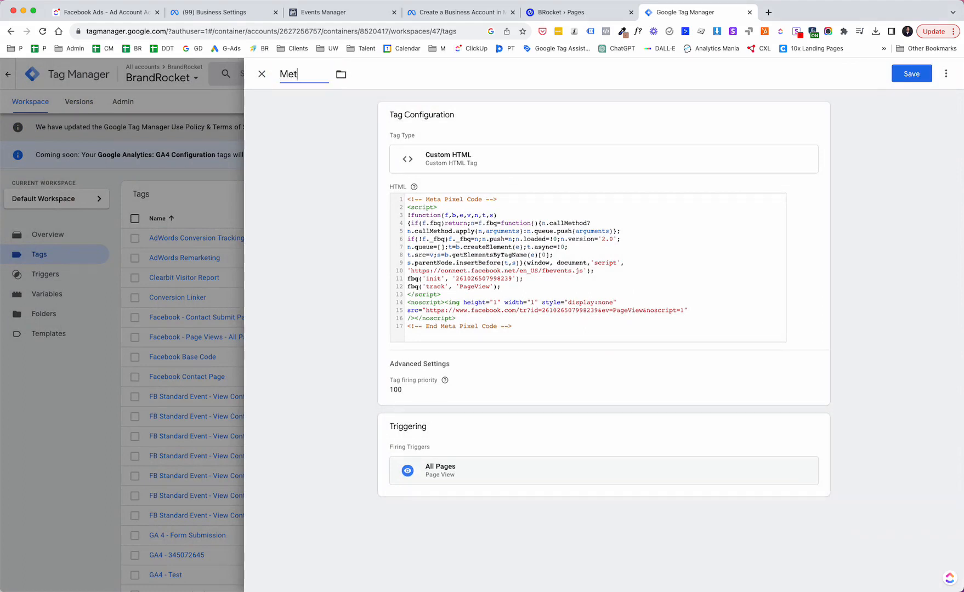
pyautogui.write('se Tag')
pyautogui.click(927, 73)
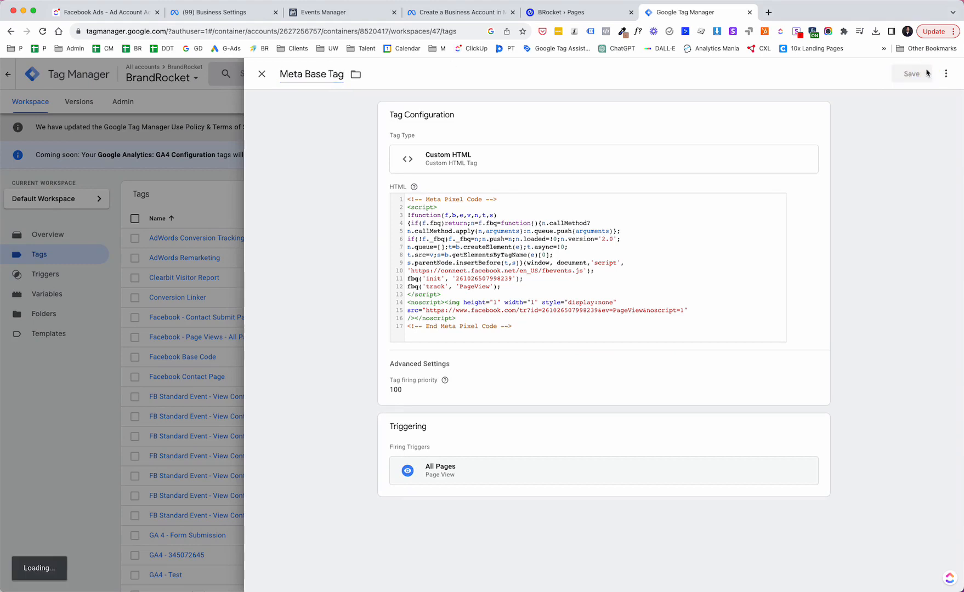
# Look through the container's tag list for the saved Meta Base Tag and the existing Facebook tags with their triggers.
pyautogui.scroll(-5, 329, 307)
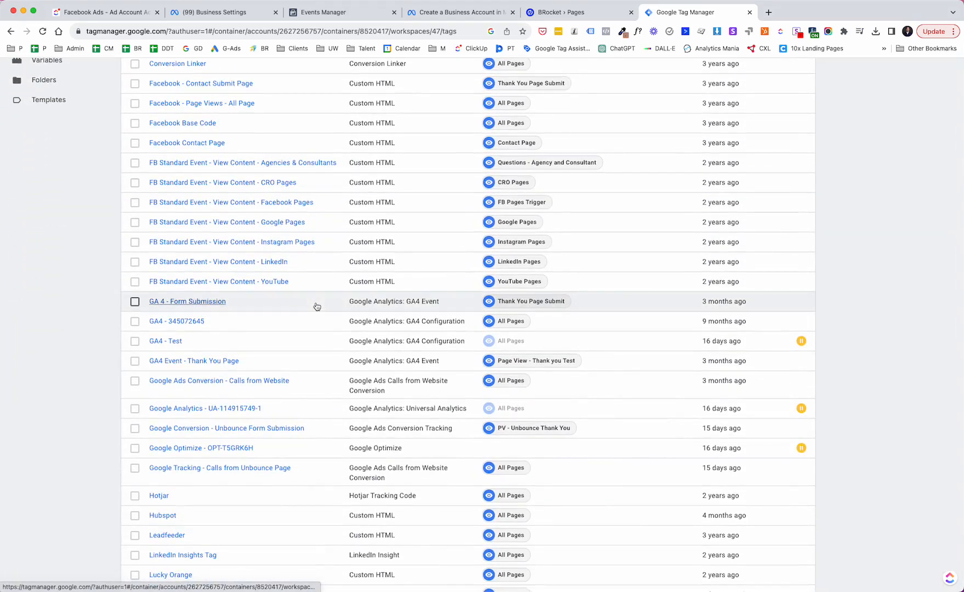
pyautogui.scroll(5, 316, 307)
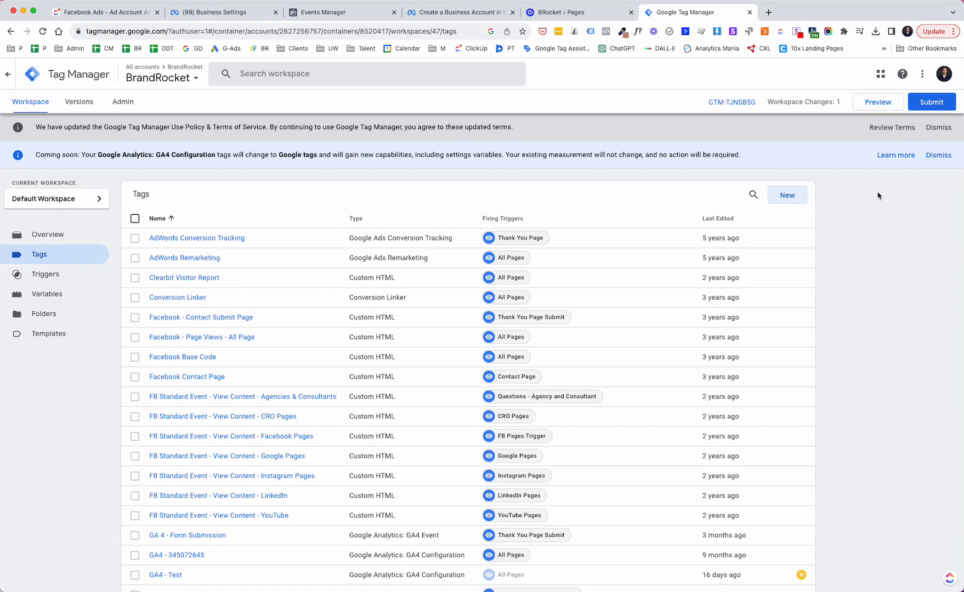
pyautogui.scroll(-3, 878, 196)
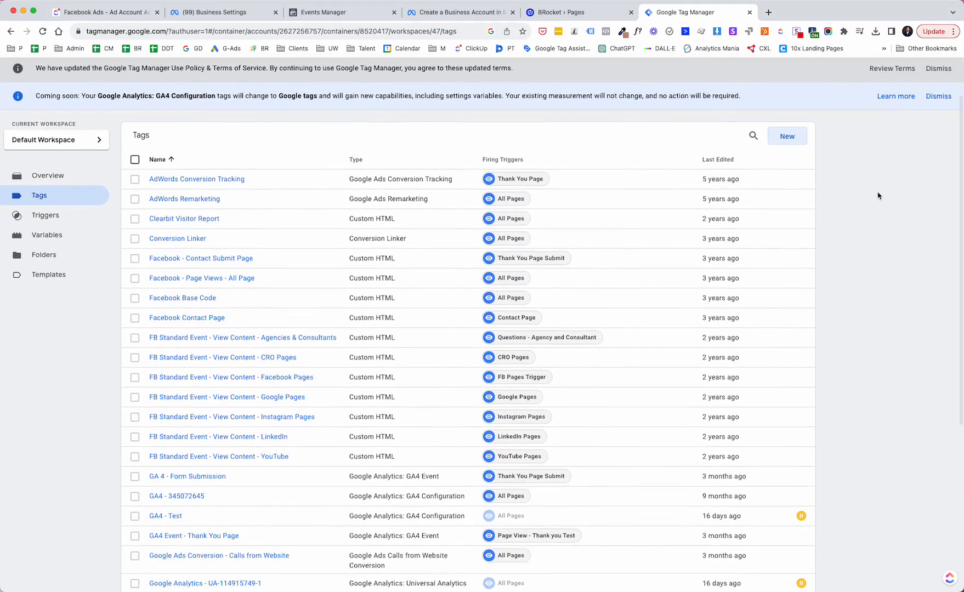
pyautogui.scroll(-5, 878, 196)
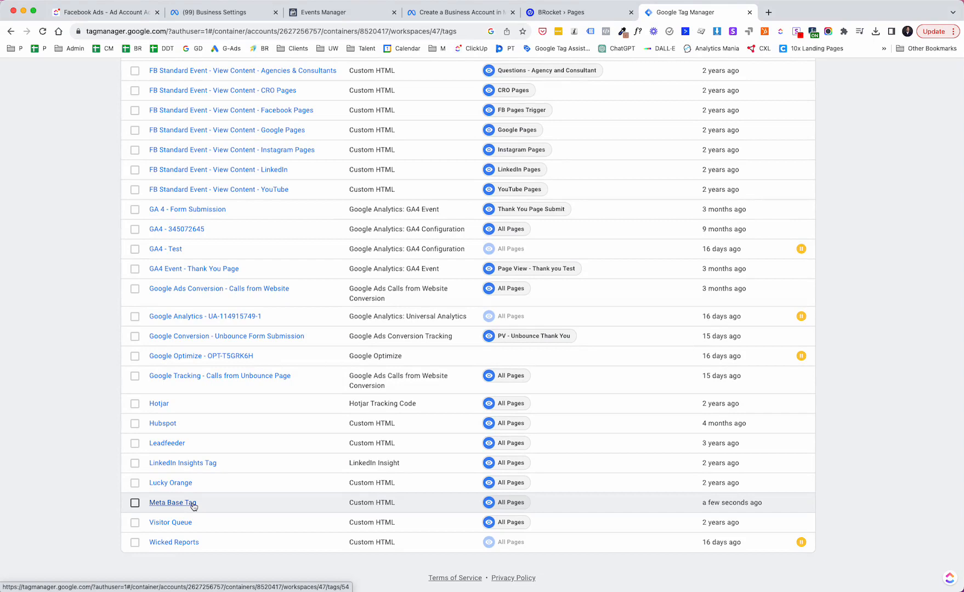
pyautogui.scroll(1, 259, 405)
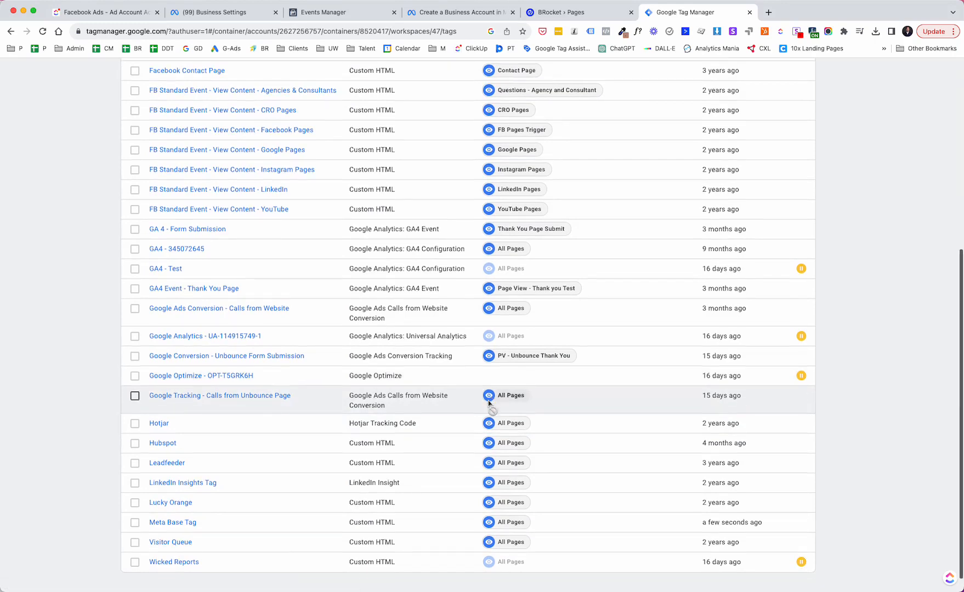
pyautogui.scroll(-1, 489, 404)
pyautogui.scroll(8, 489, 404)
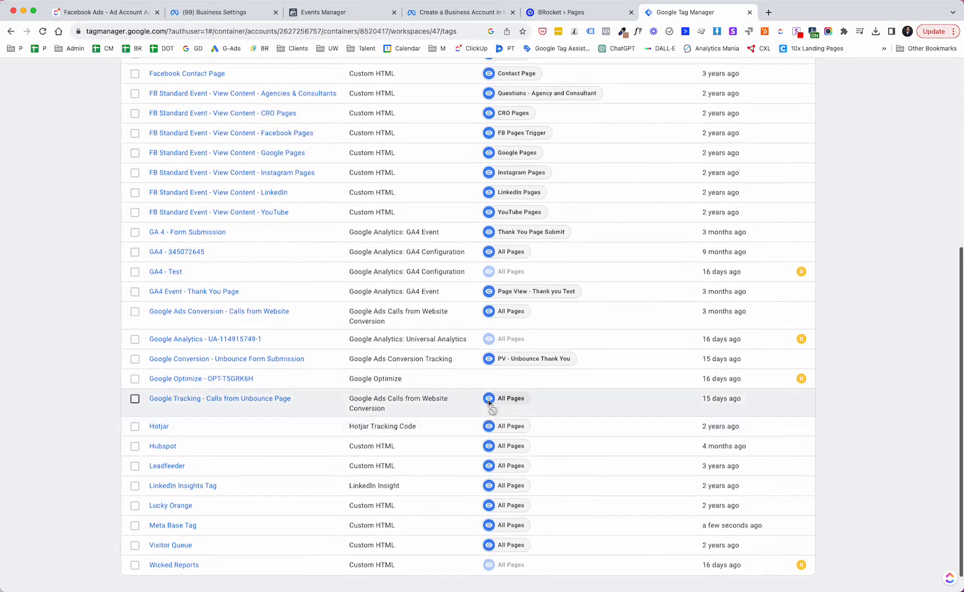
pyautogui.scroll(3, 490, 403)
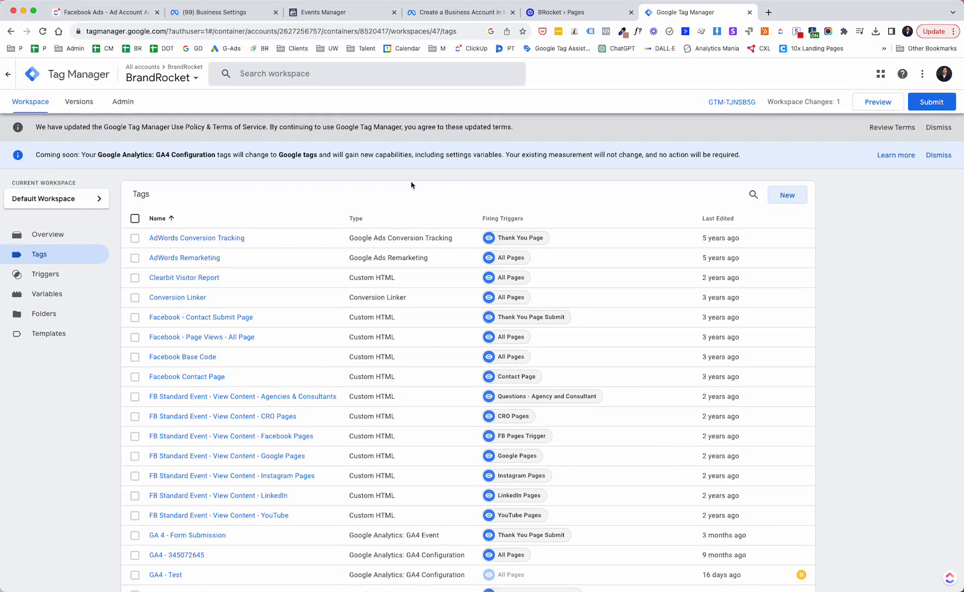
pyautogui.scroll(-6, 411, 186)
pyautogui.scroll(6, 412, 198)
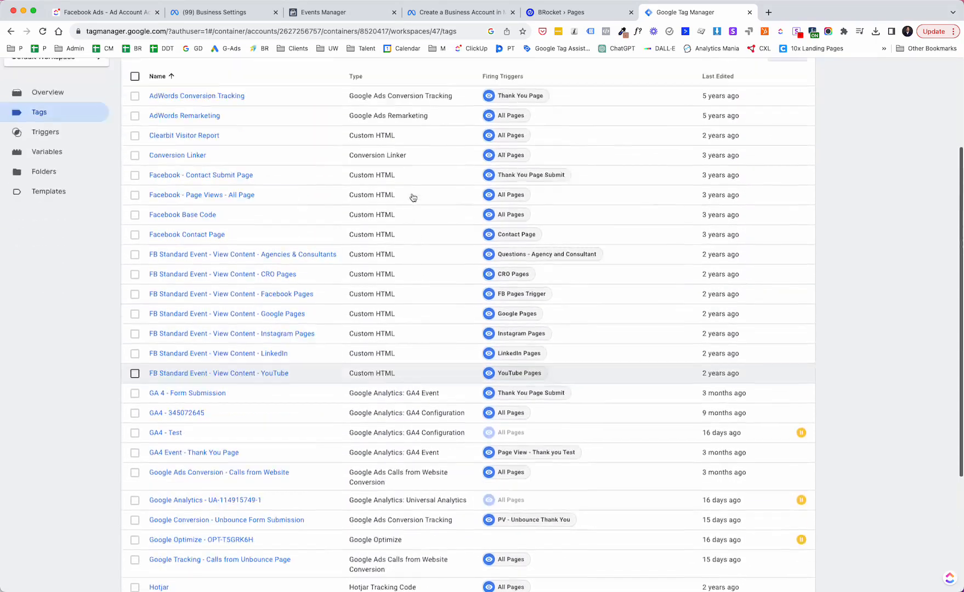
pyautogui.scroll(-1, 413, 197)
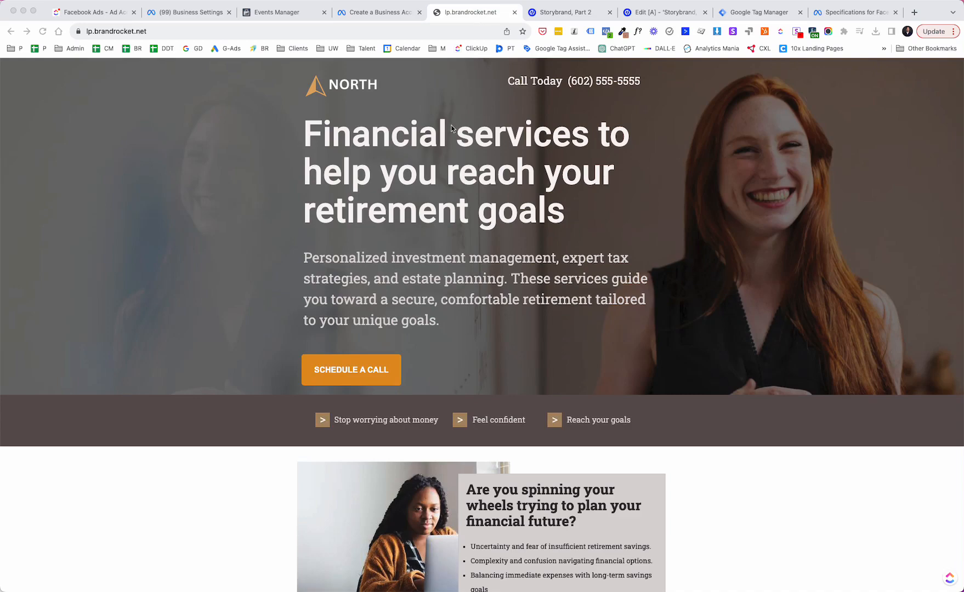
# Examine the lp.brandrocket.net landing page down to its form, and switch to Unbounce to review Storybrand, Part 2 and its thank-you page.
pyautogui.scroll(-2, 474, 136)
pyautogui.scroll(-15, 474, 136)
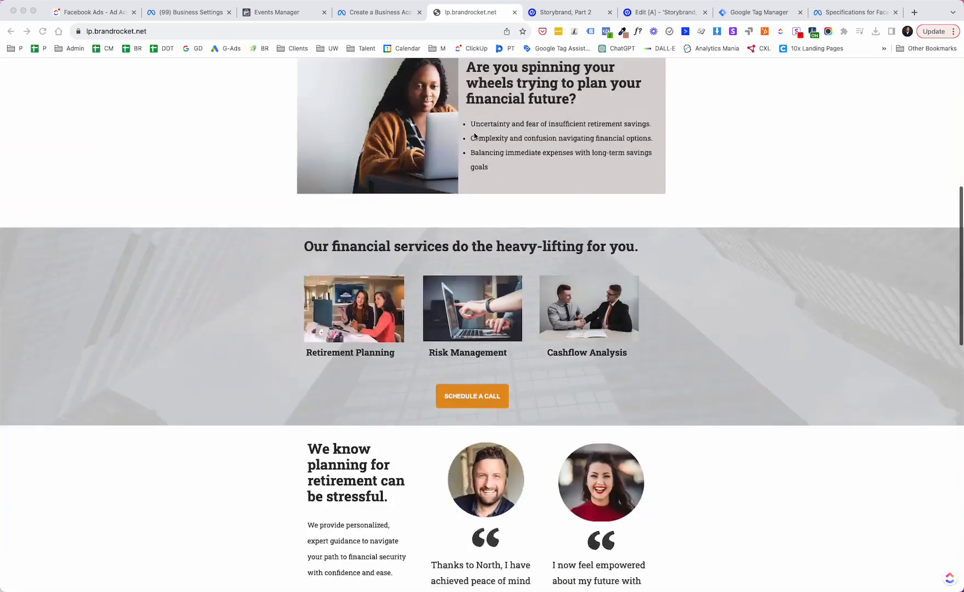
pyautogui.scroll(-2, 475, 136)
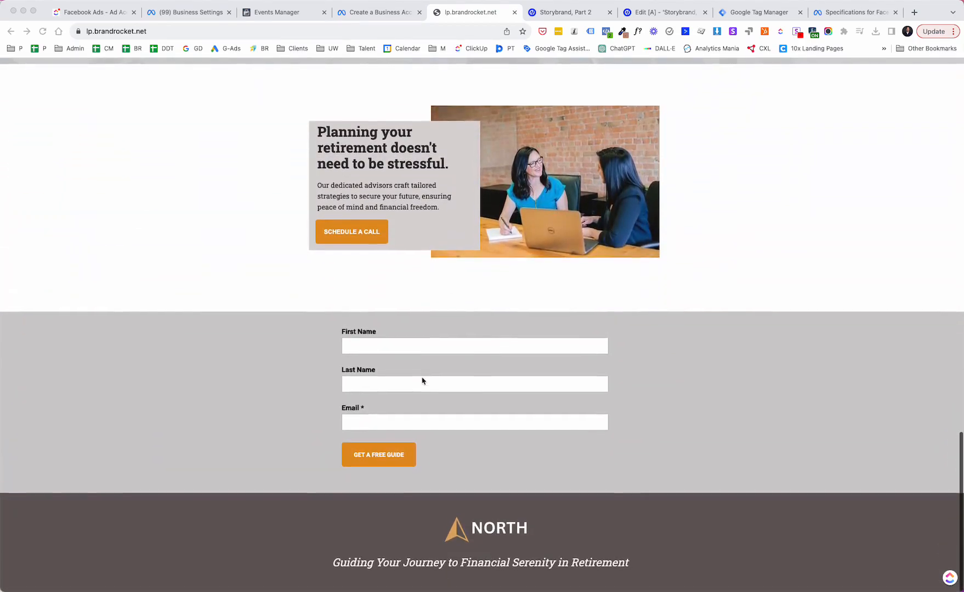
pyautogui.scroll(20, 593, 409)
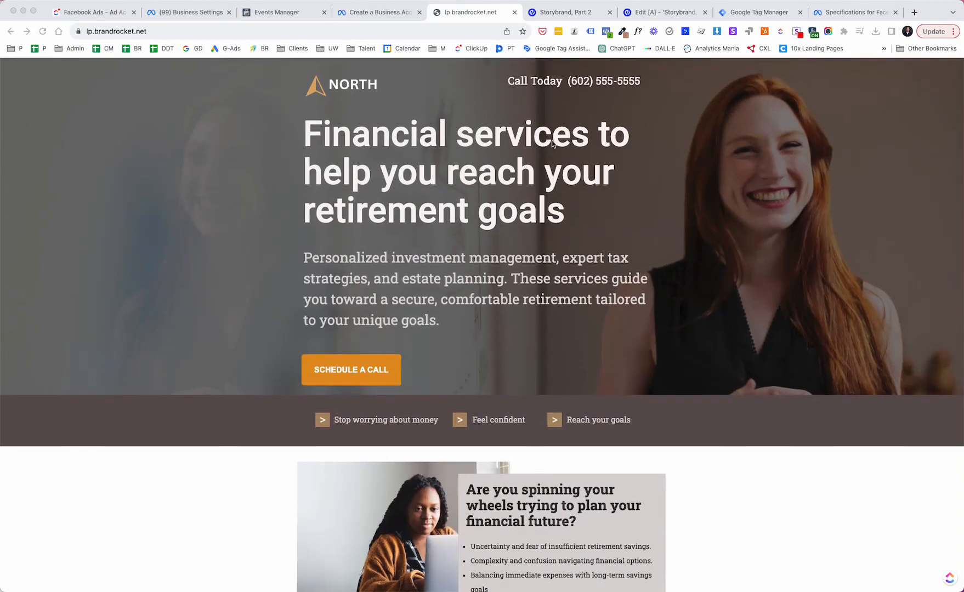
pyautogui.click(573, 15)
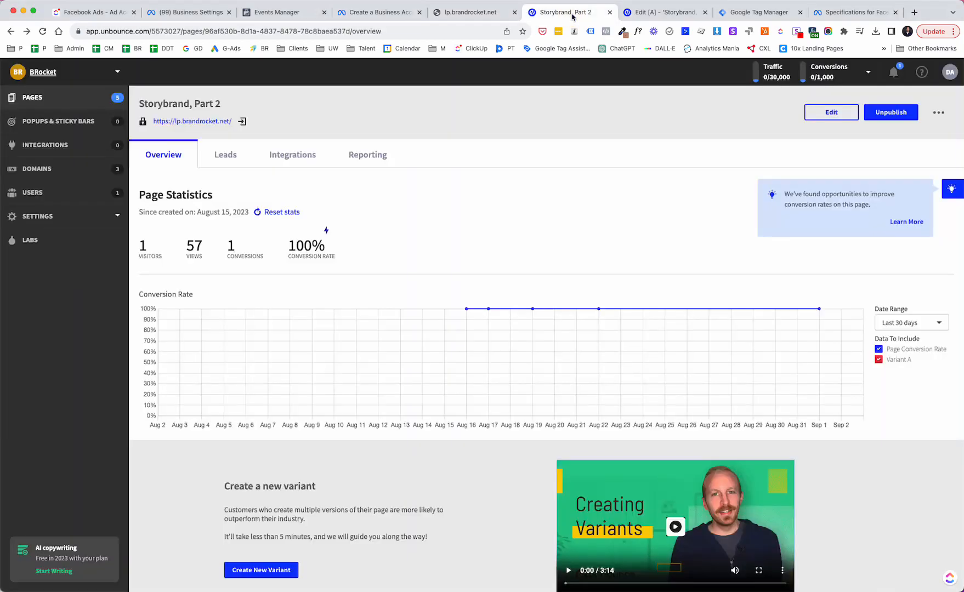
pyautogui.click(670, 13)
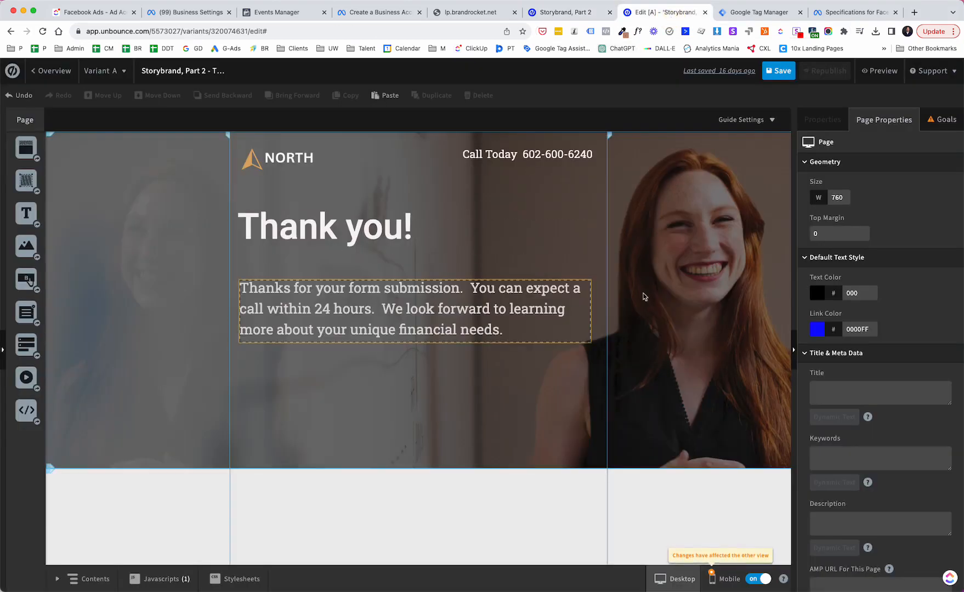
pyautogui.scroll(-6, 812, 264)
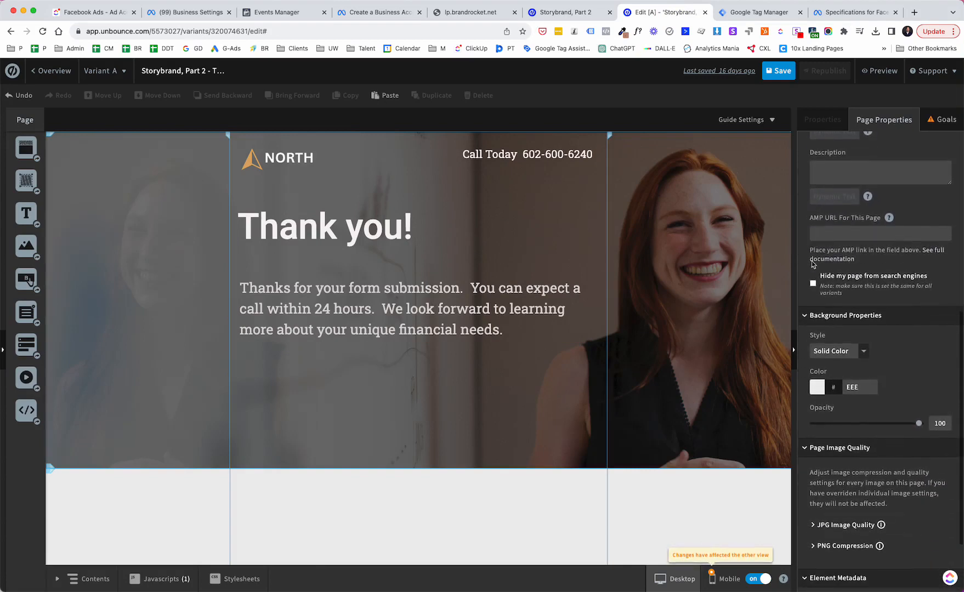
pyautogui.scroll(-3, 813, 264)
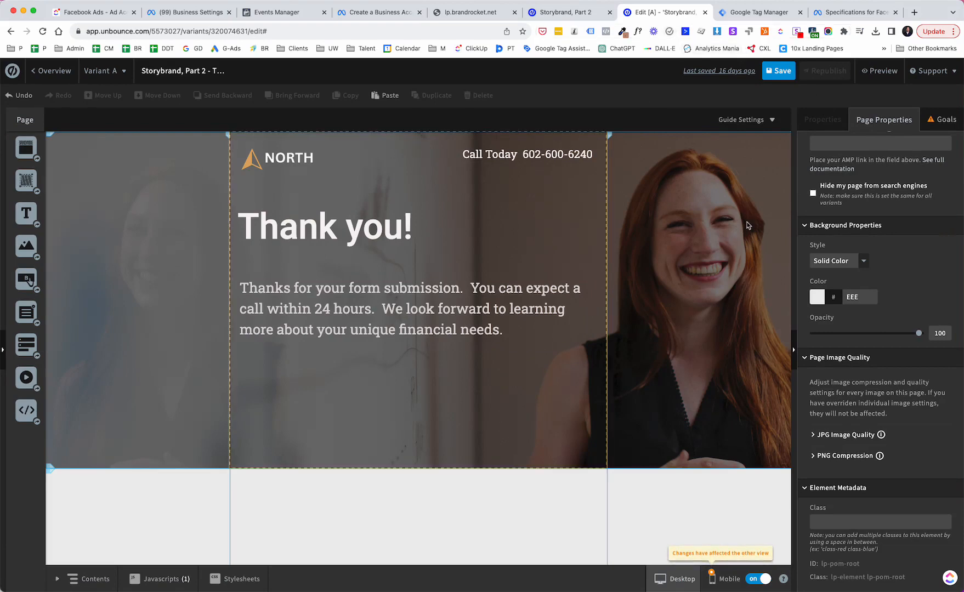
pyautogui.click(561, 15)
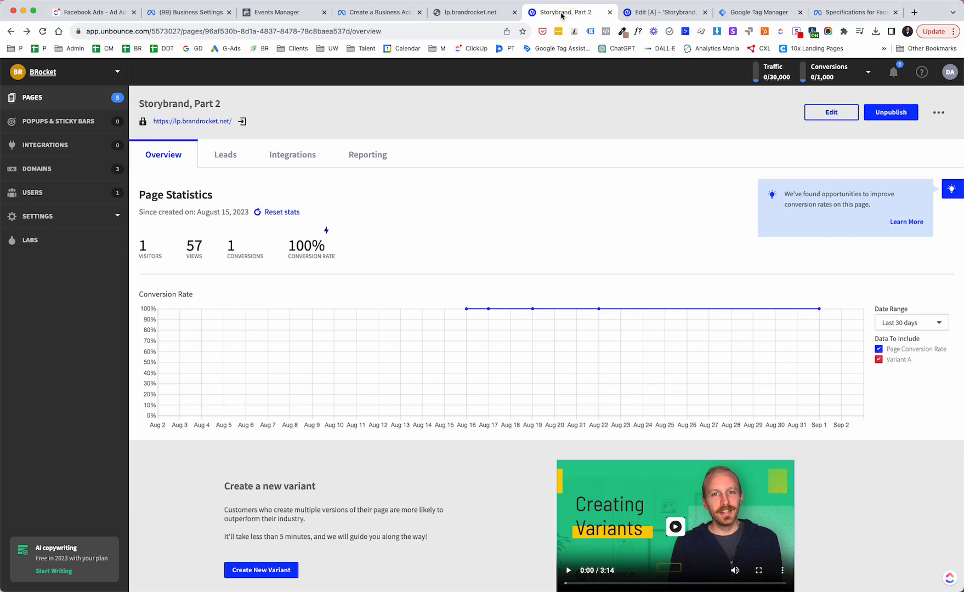
# Open the Storybrand, Part 2 page for editing in Unbounce and inspect the lead form's confirmation settings.
pyautogui.click(457, 15)
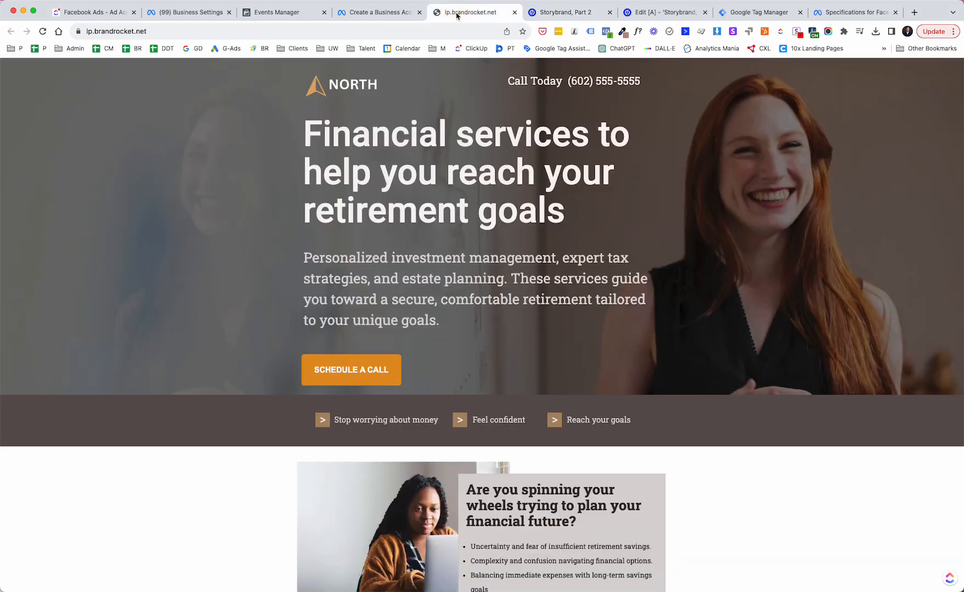
pyautogui.click(590, 16)
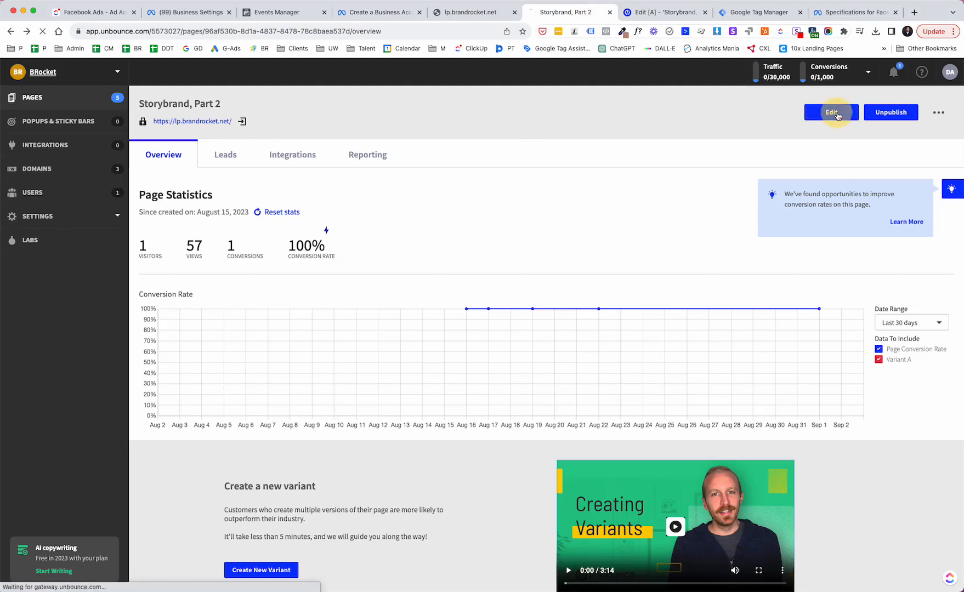
pyautogui.click(838, 114)
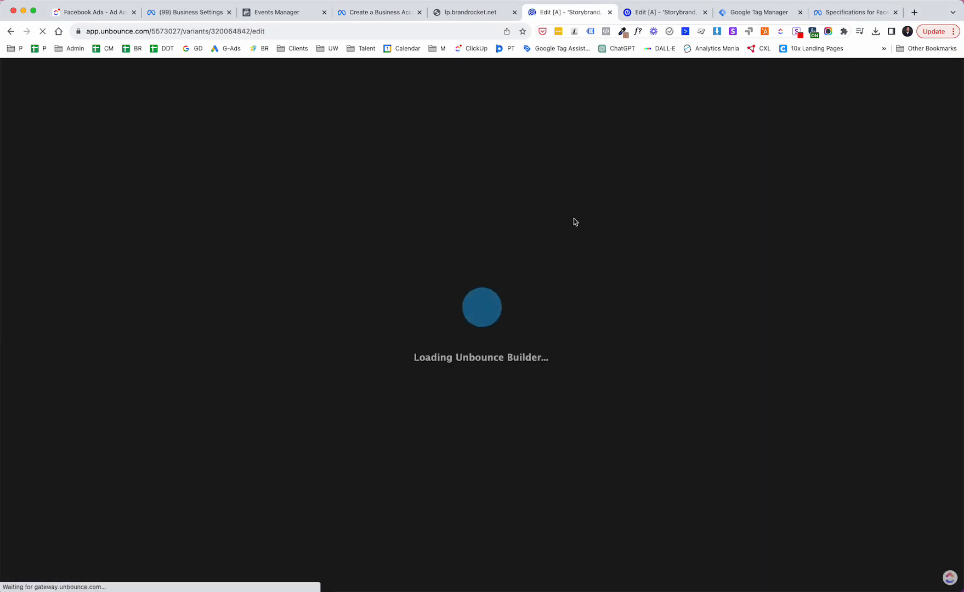
pyautogui.scroll(-15, 584, 274)
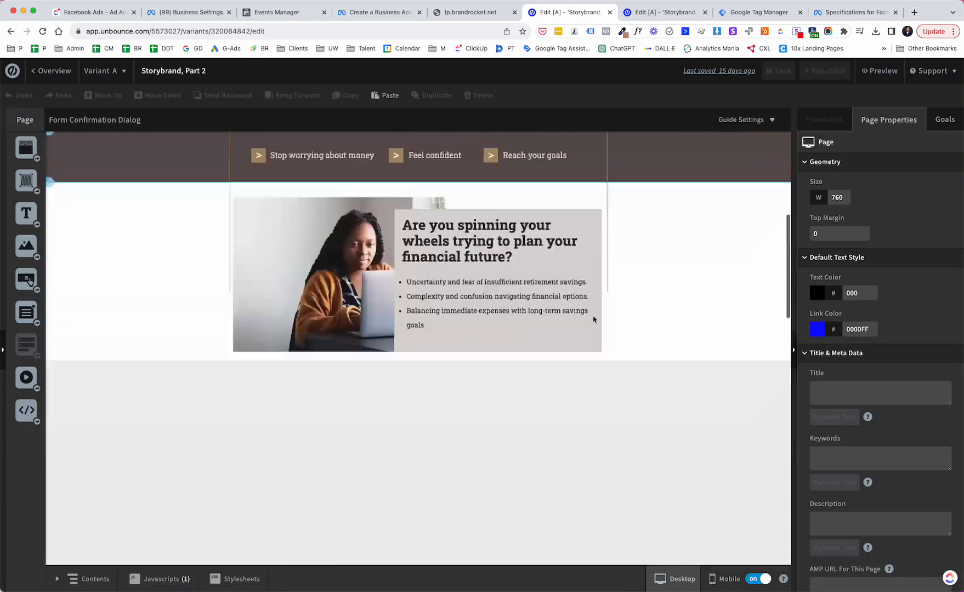
pyautogui.scroll(-5, 593, 319)
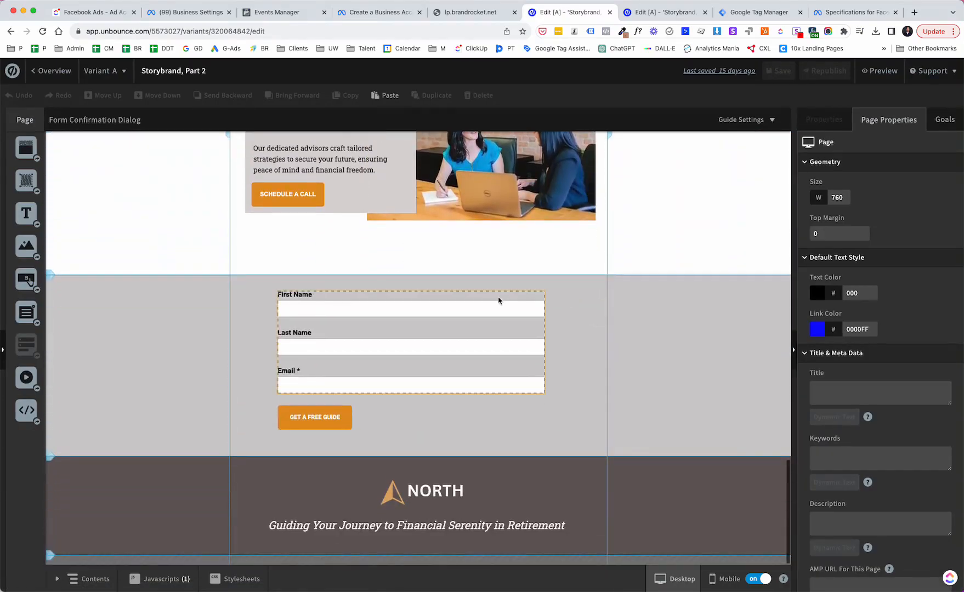
pyautogui.click(499, 301)
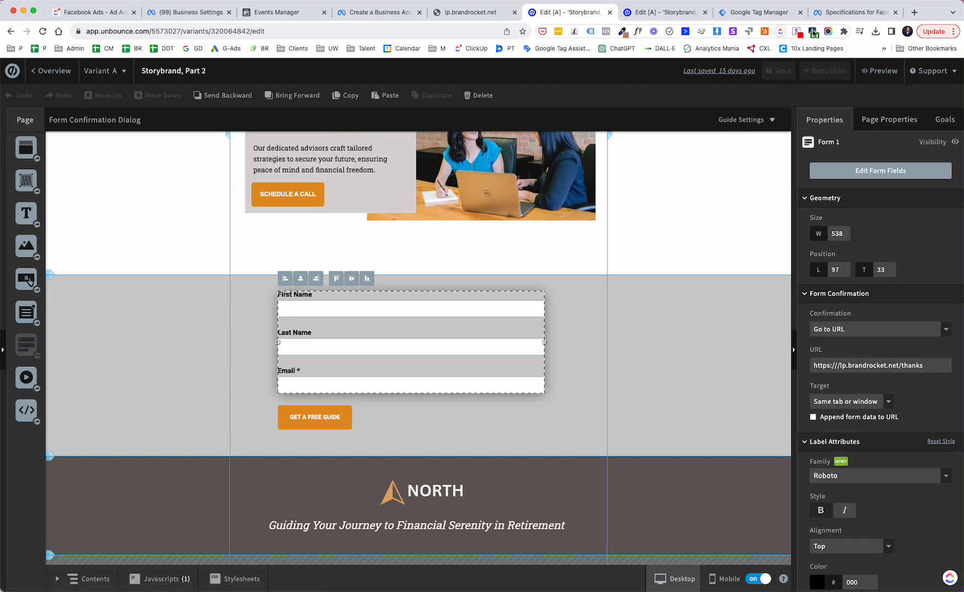
# Switch to Meta's standard events specifications, read through the event table and highlight the Lead event's code.
pyautogui.click(838, 17)
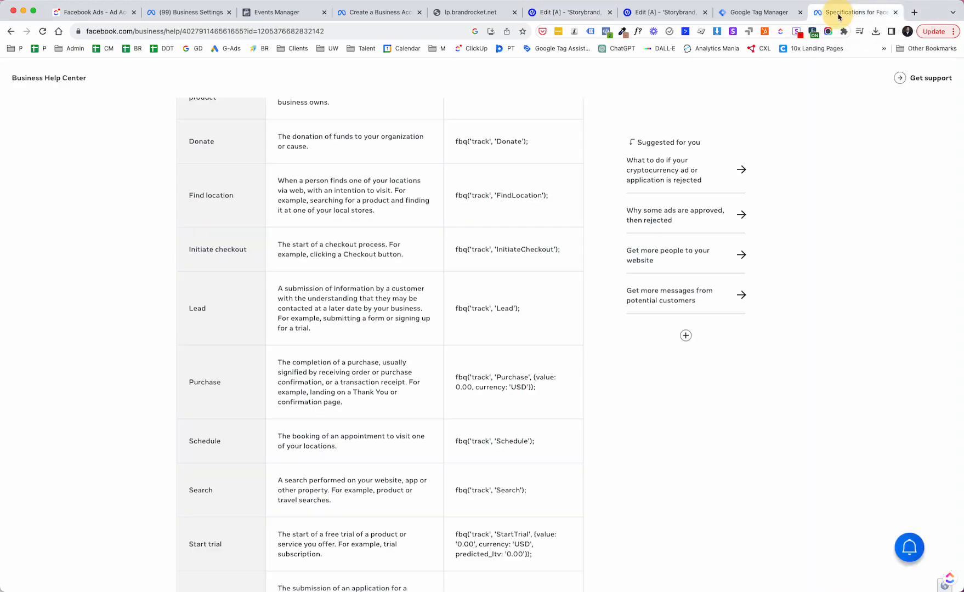
pyautogui.scroll(15, 514, 182)
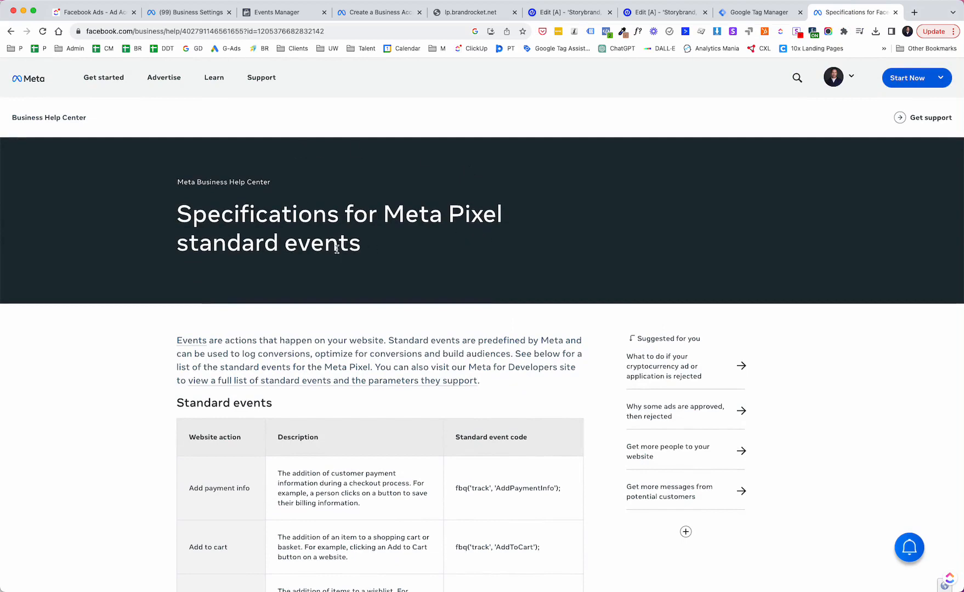
pyautogui.scroll(-5, 381, 269)
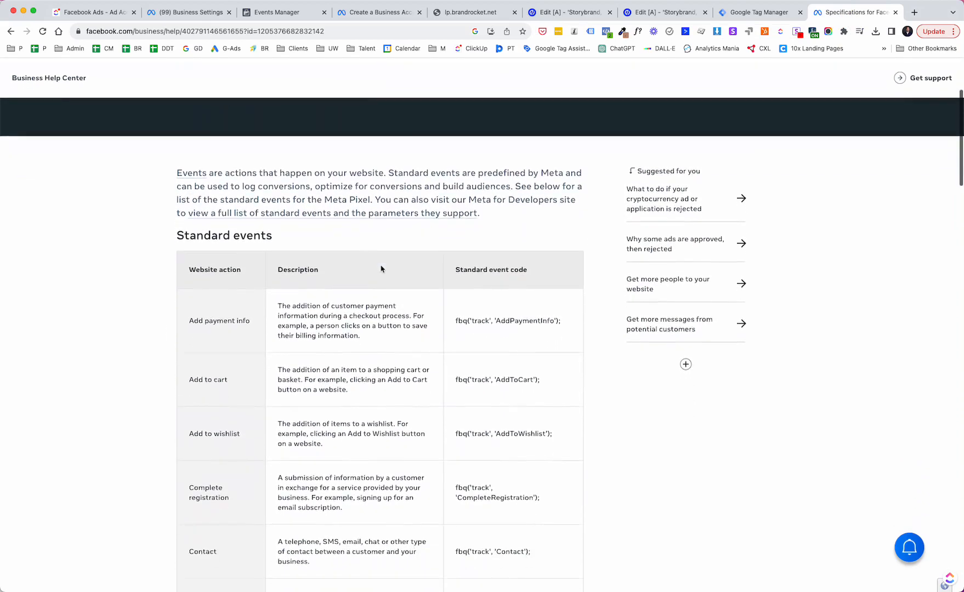
pyautogui.scroll(-1, 381, 268)
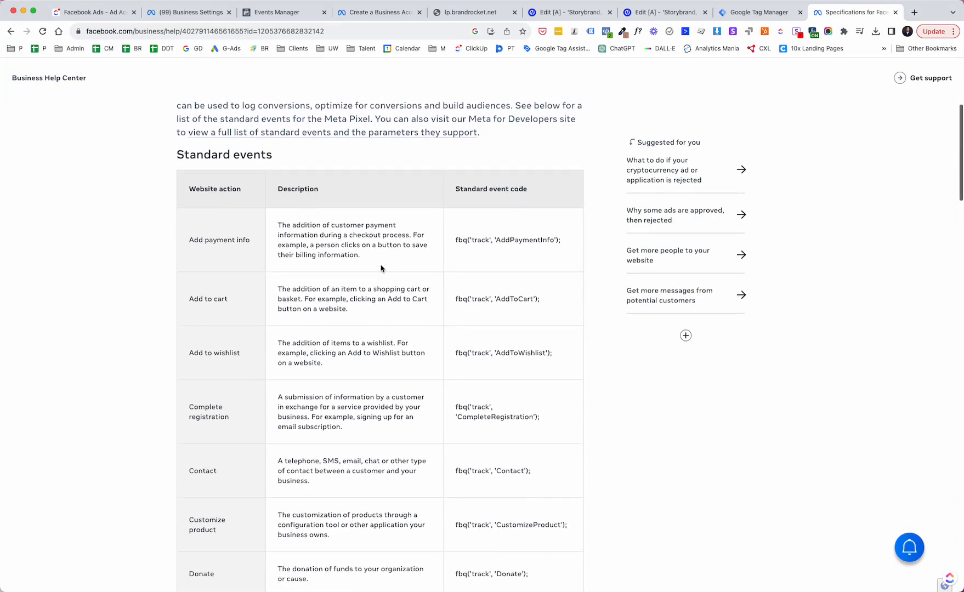
pyautogui.scroll(-1, 215, 256)
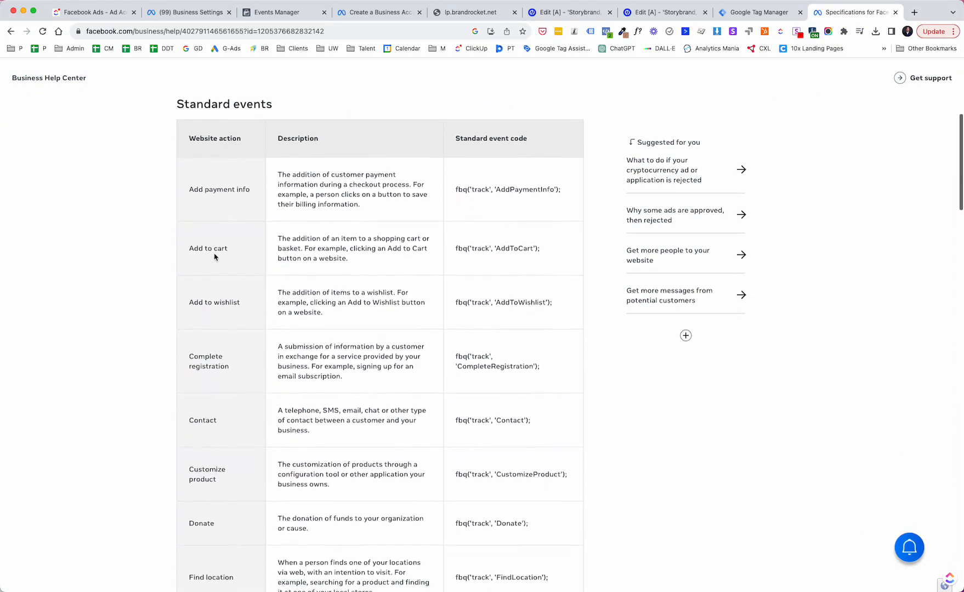
pyautogui.scroll(-2, 214, 256)
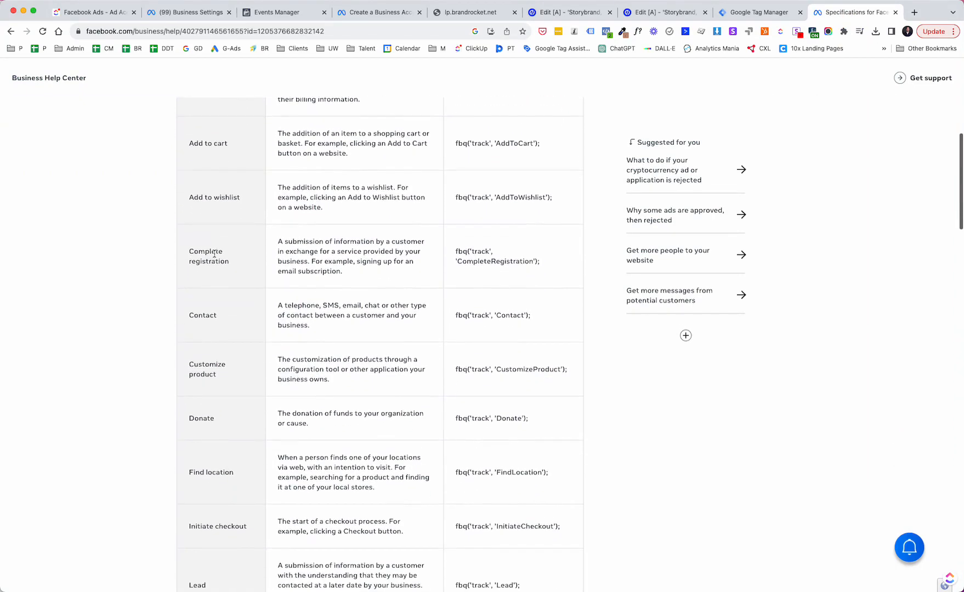
pyautogui.scroll(-3, 214, 255)
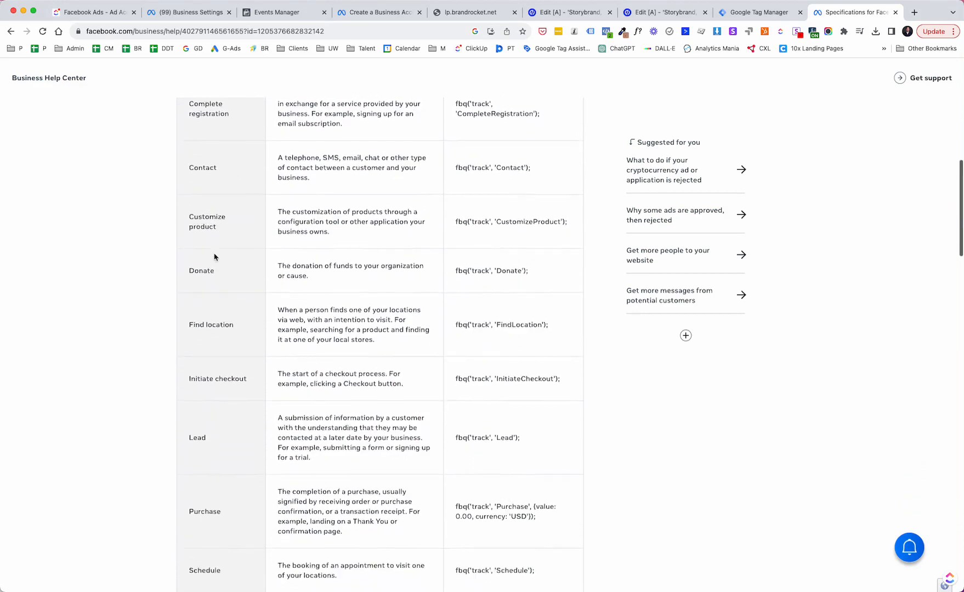
pyautogui.scroll(-3, 214, 257)
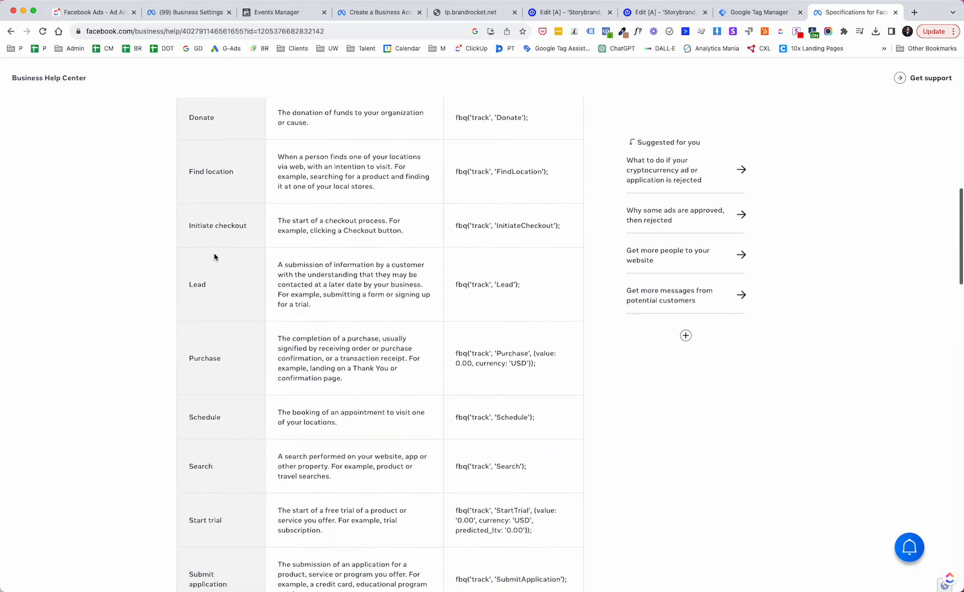
pyautogui.moveTo(524, 289); pyautogui.dragTo(454, 281)
pyautogui.click(527, 283)
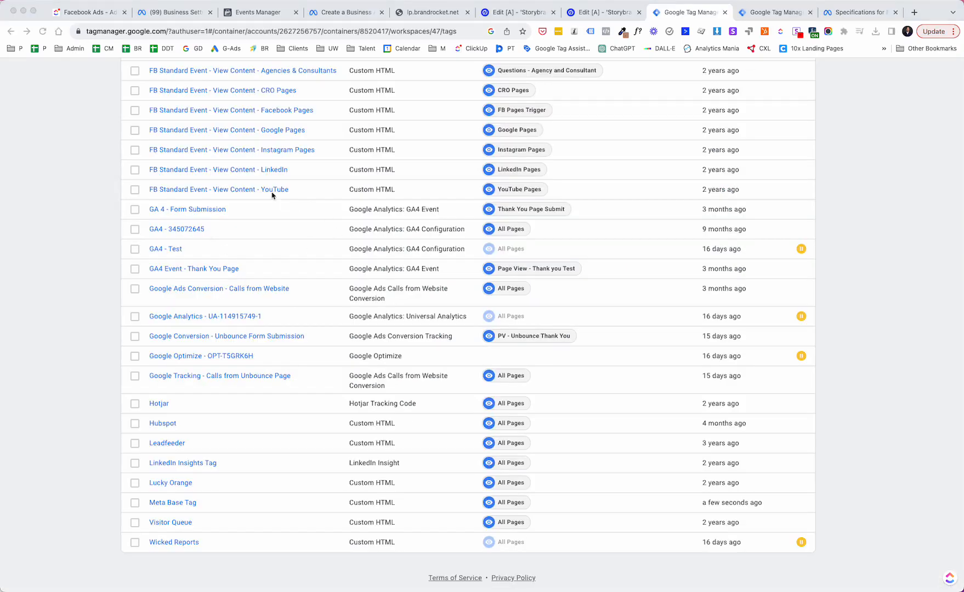
# Create a new Custom HTML tag in the Tag Manager container with the code <script> fbq('track', 'Lead'); </script>.
pyautogui.scroll(1, 272, 196)
pyautogui.scroll(5, 272, 195)
pyautogui.scroll(-5, 270, 194)
pyautogui.scroll(6, 195, 506)
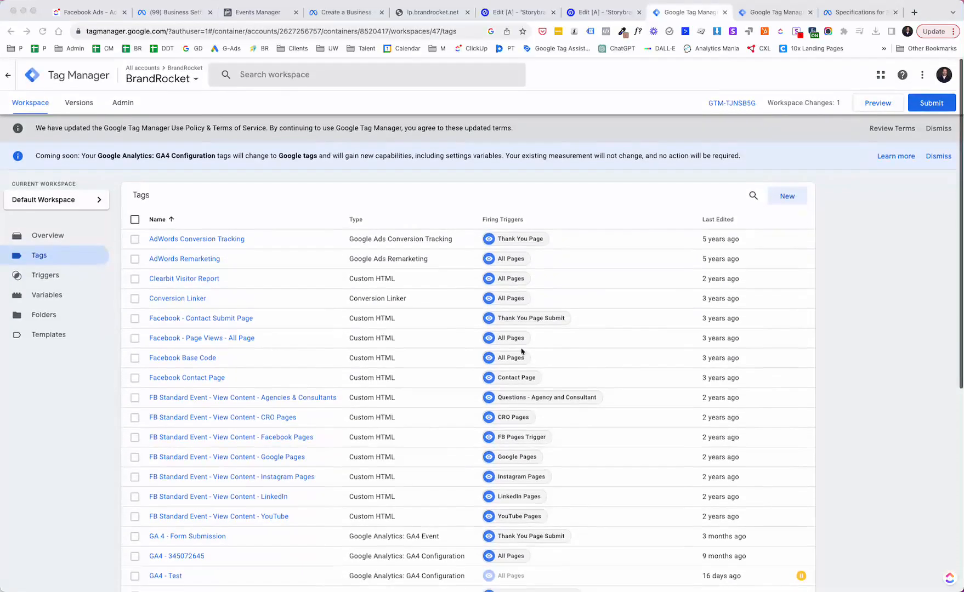
pyautogui.click(788, 202)
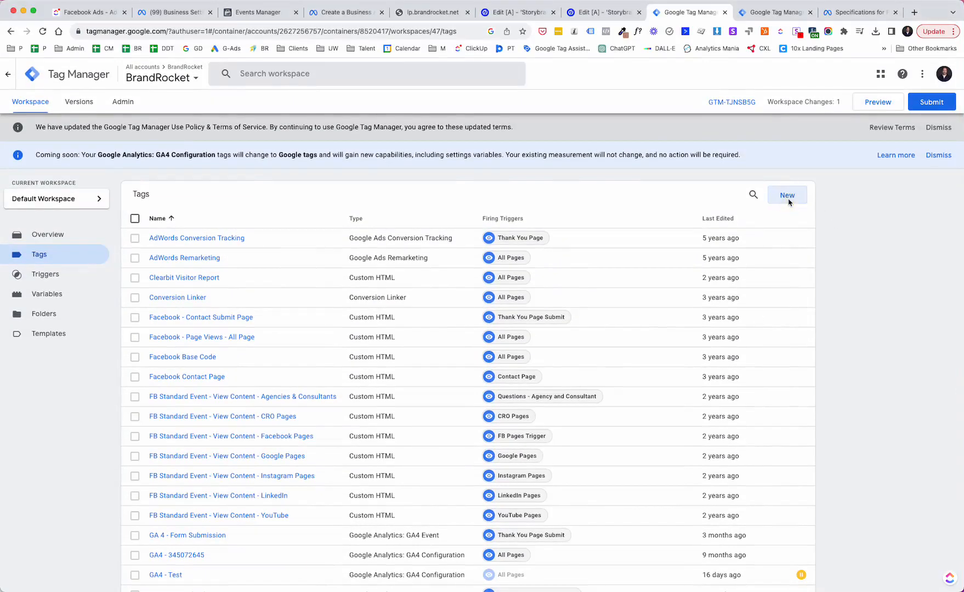
pyautogui.click(788, 202)
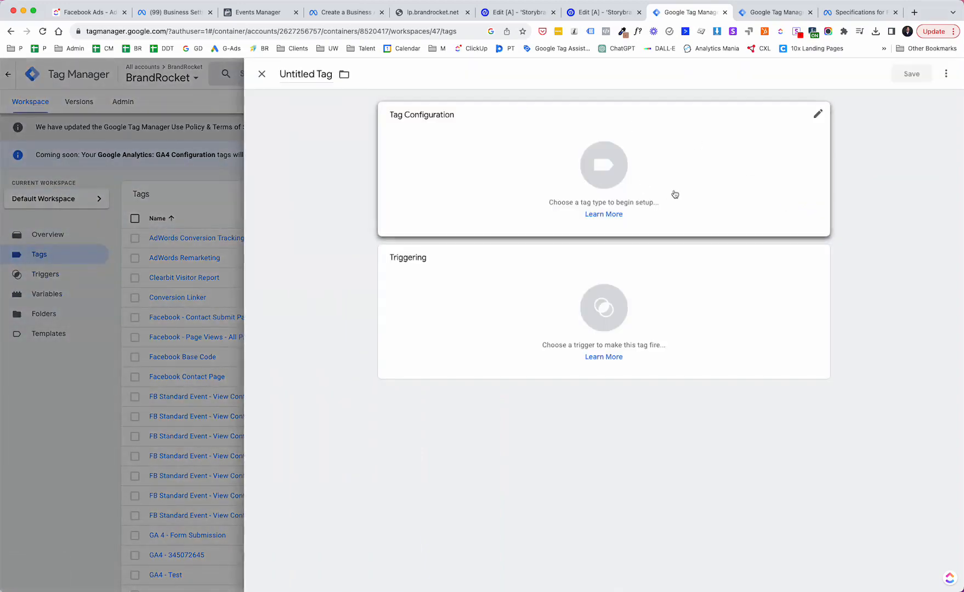
pyautogui.click(598, 179)
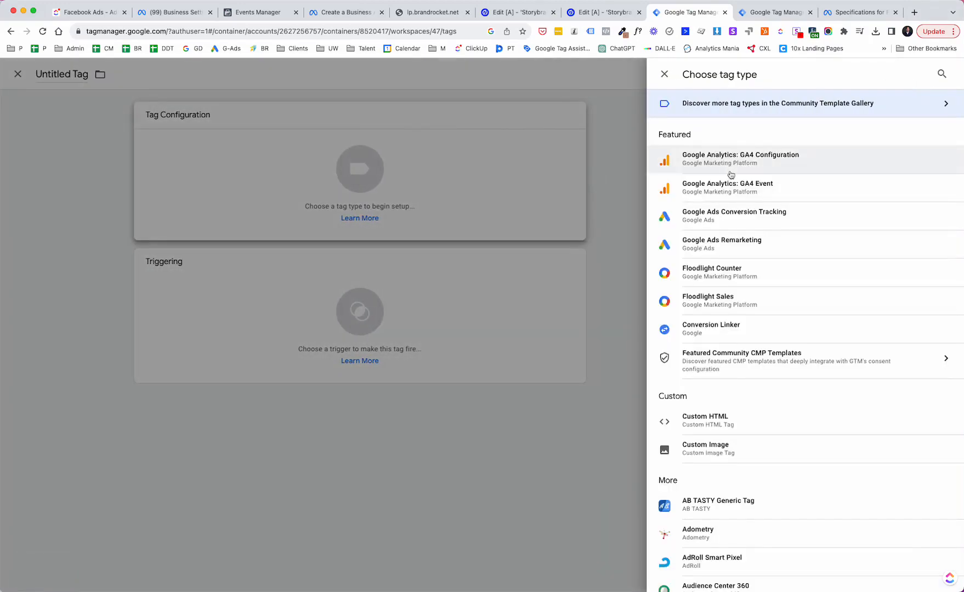
pyautogui.click(717, 418)
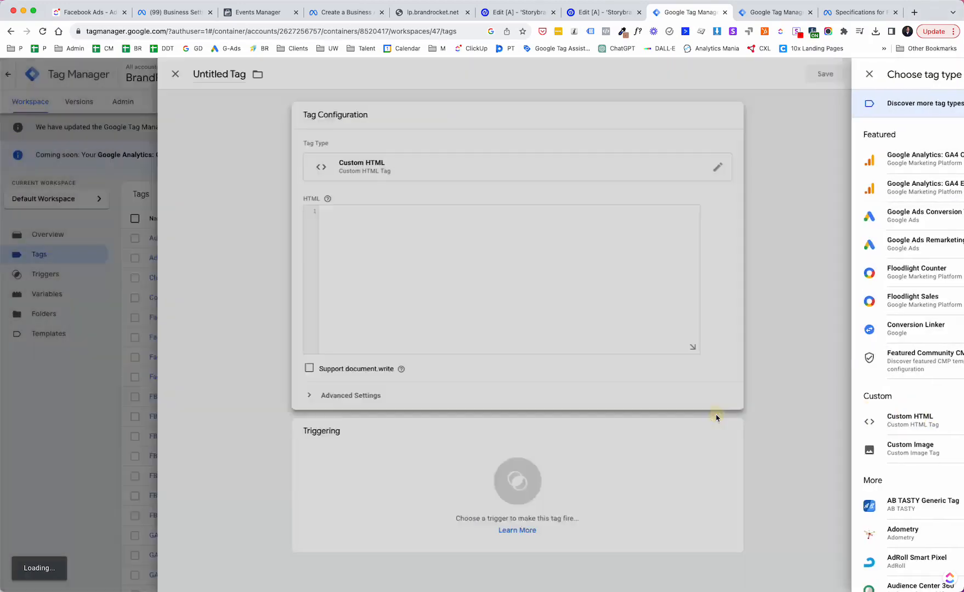
pyautogui.click(498, 227)
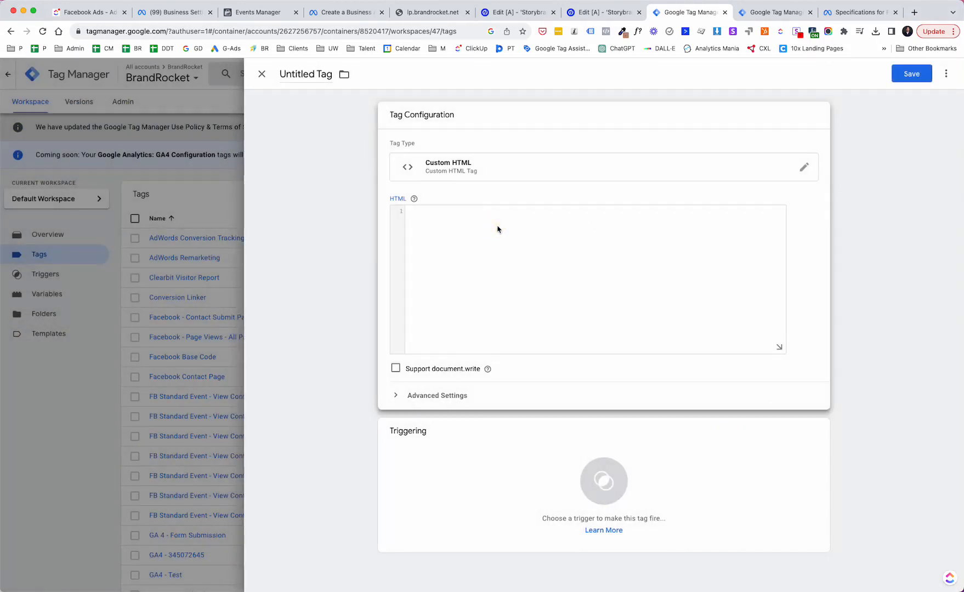
pyautogui.write("<script>   fbq('track', 'Lead'); </script>")
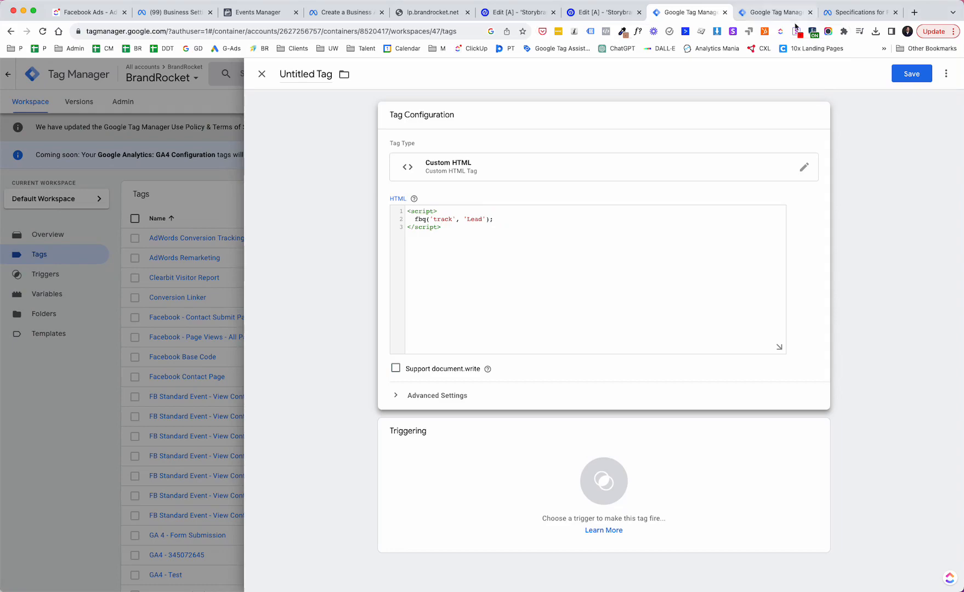
# Check the Lead event code in Meta's specifications and the container's existing tag list, and return to the untitled tag.
pyautogui.click(857, 14)
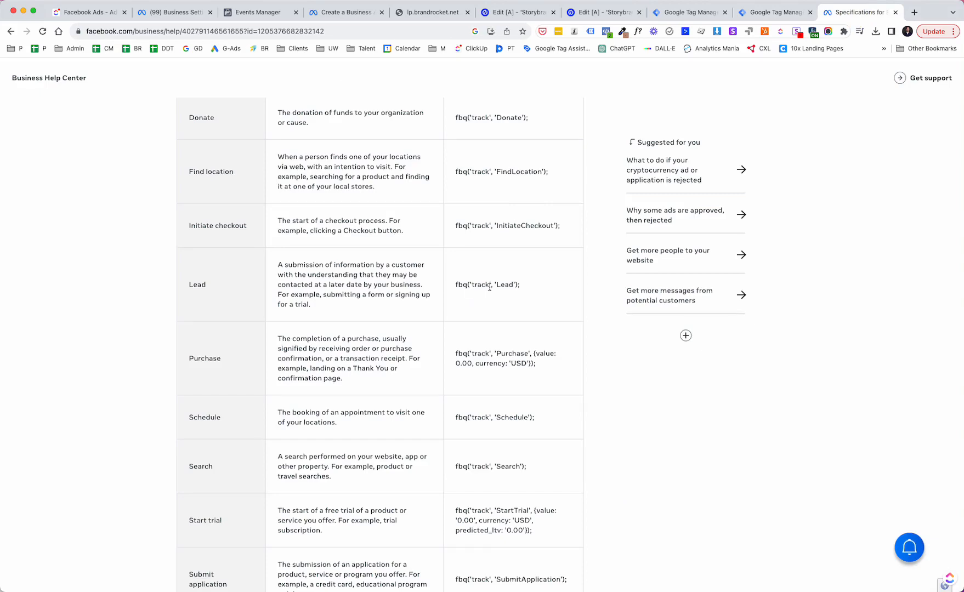
pyautogui.click(767, 17)
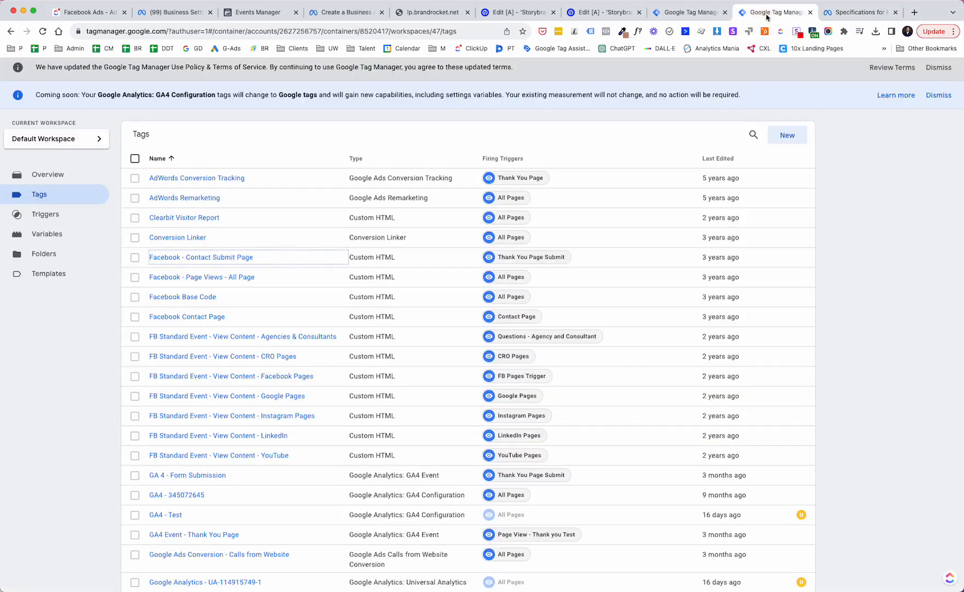
pyautogui.click(708, 17)
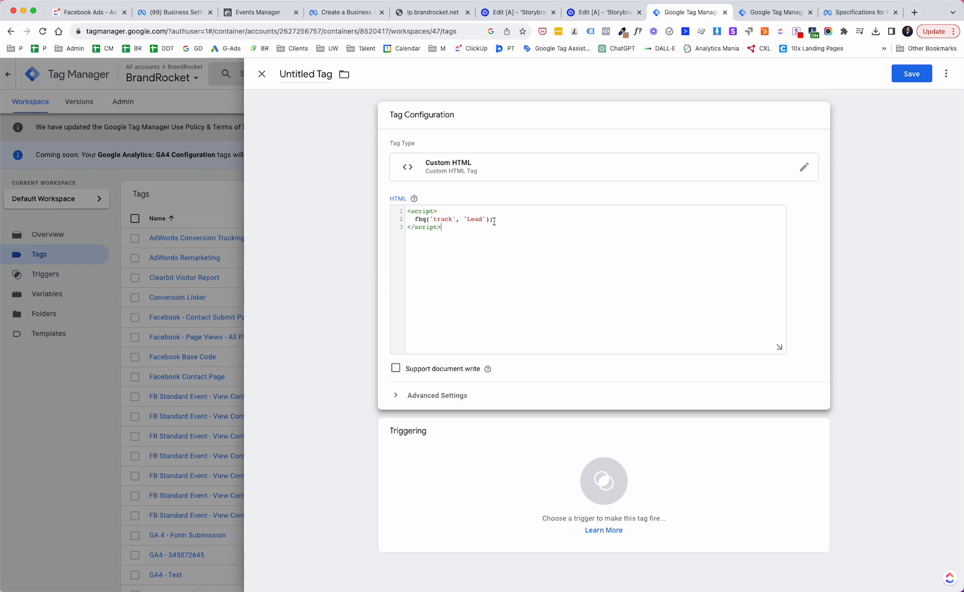
# Start a new firing trigger for the Lead event tag with the Page View trigger type.
pyautogui.click(610, 479)
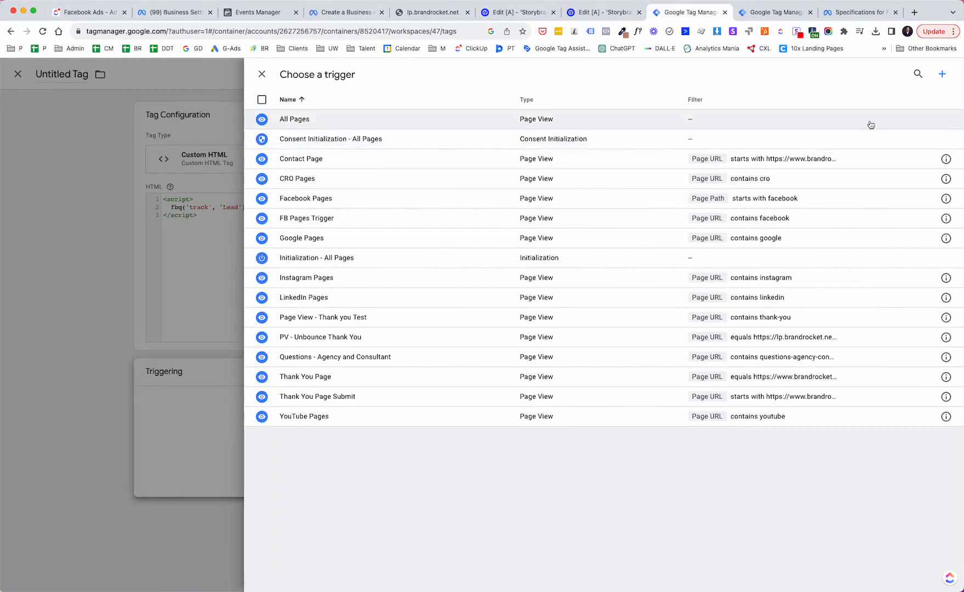
pyautogui.click(941, 75)
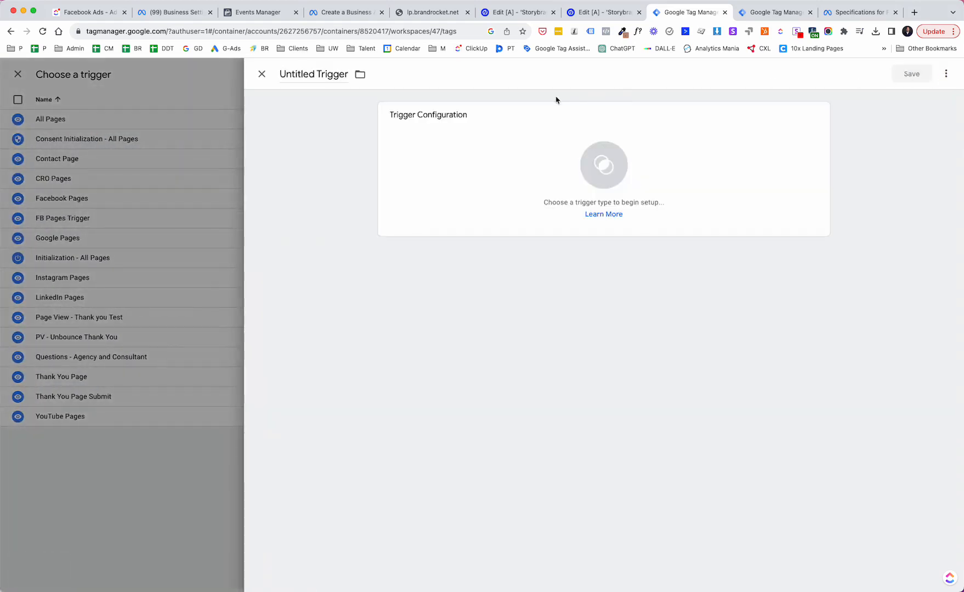
pyautogui.click(599, 166)
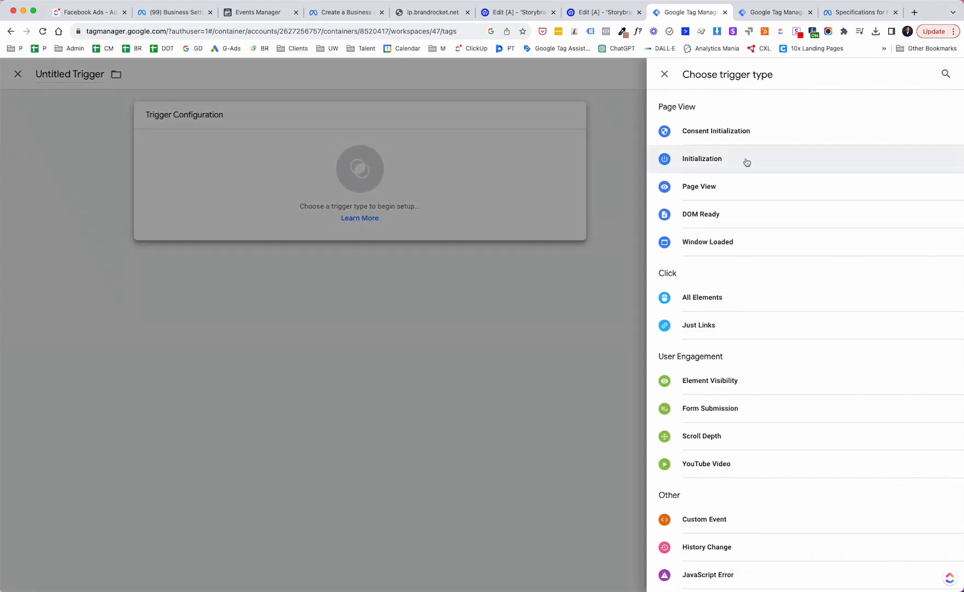
pyautogui.scroll(-1, 763, 155)
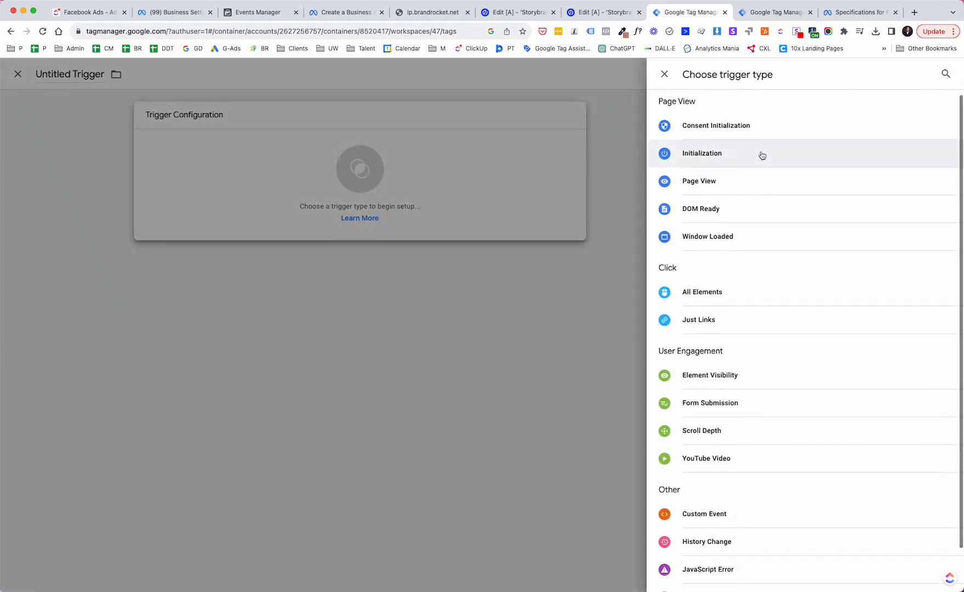
pyautogui.click(720, 180)
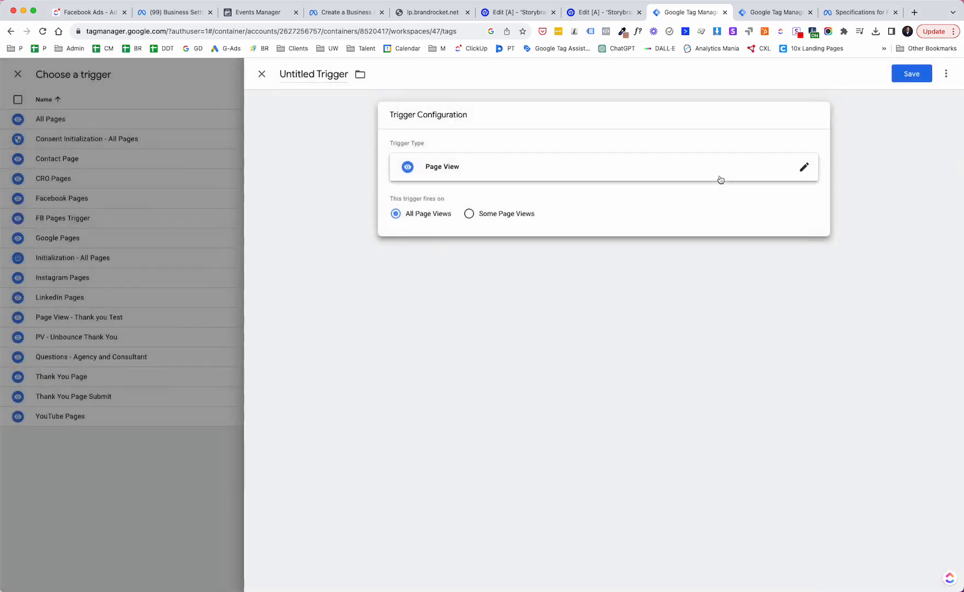
# Limit the trigger to some page views with the condition Page URL starts with /thanks.
pyautogui.click(468, 216)
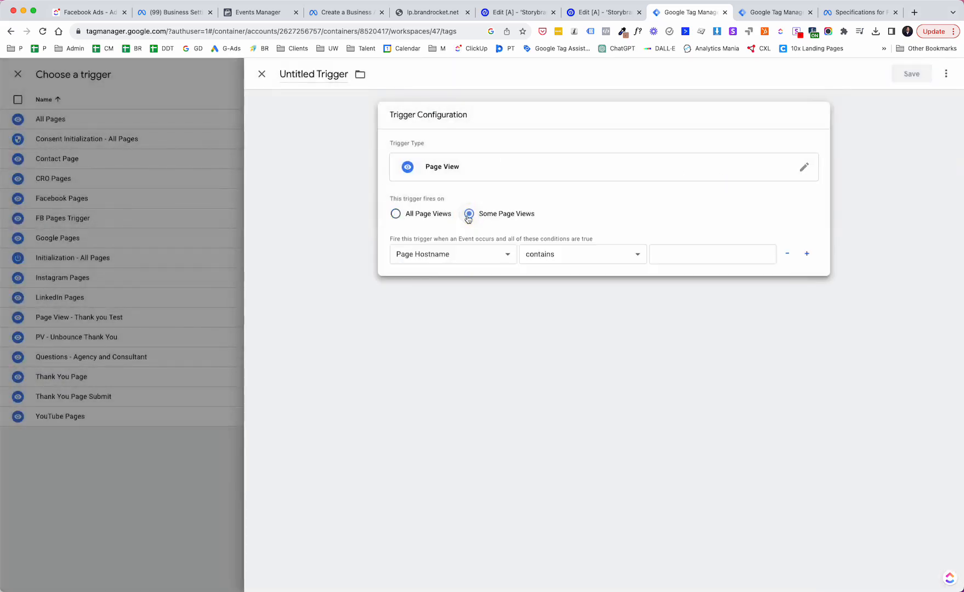
pyautogui.click(496, 257)
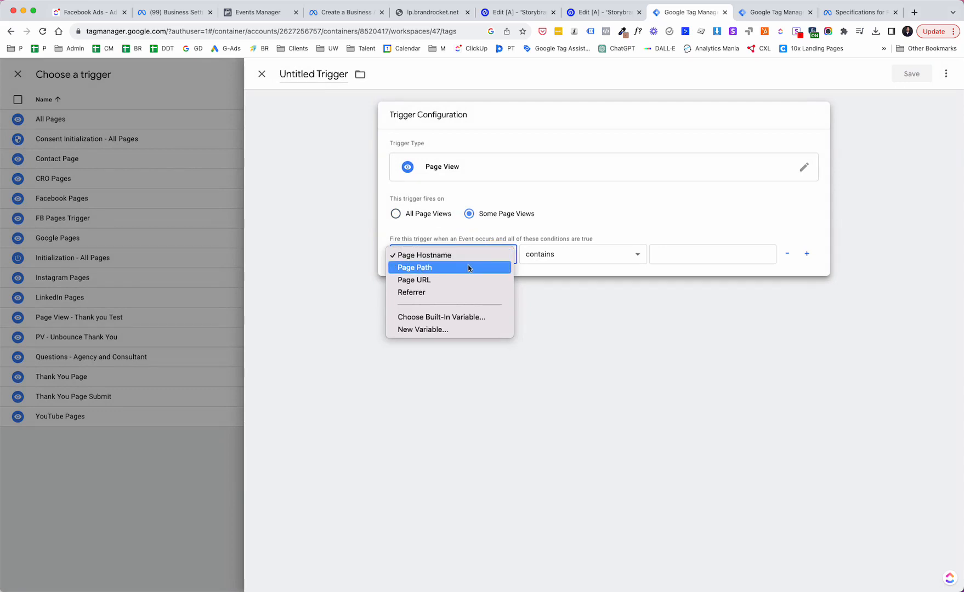
pyautogui.click(460, 281)
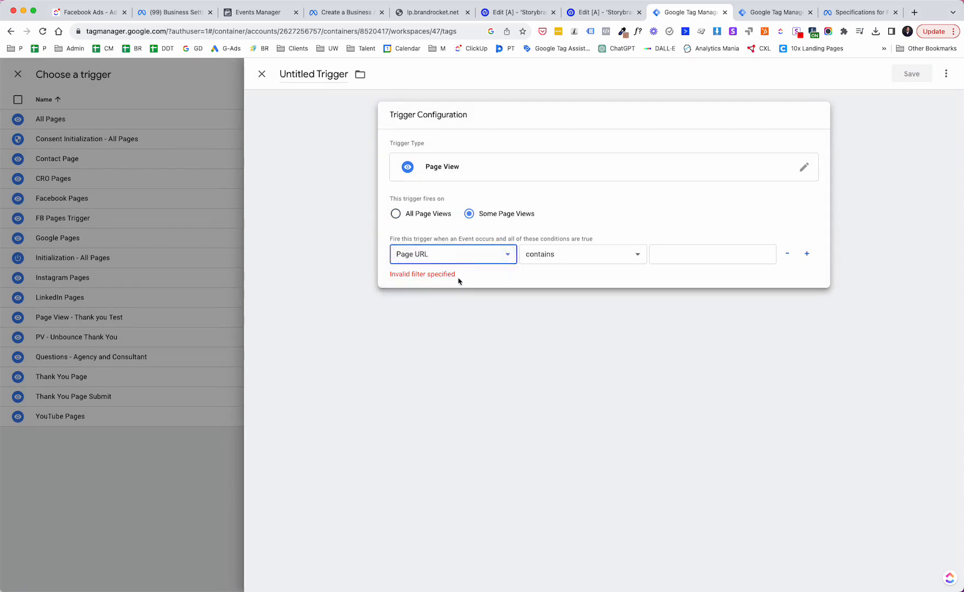
pyautogui.click(624, 259)
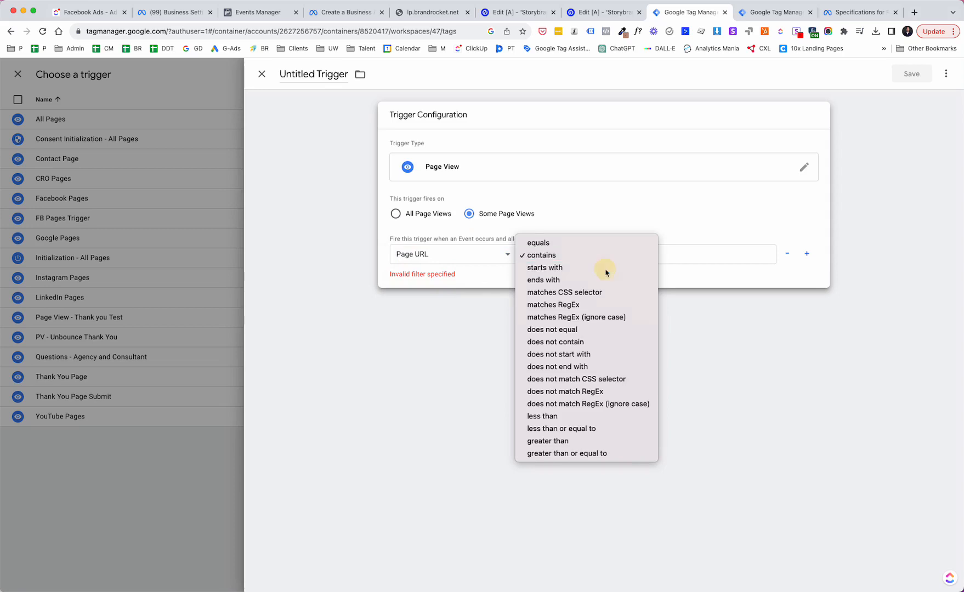
pyautogui.click(606, 268)
pyautogui.click(678, 255)
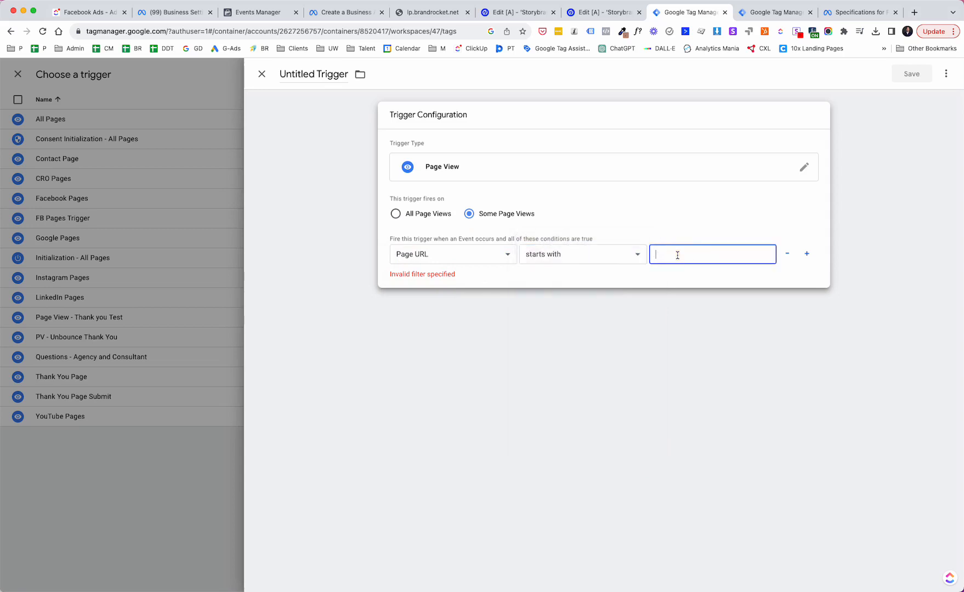
pyautogui.write('/thanks')
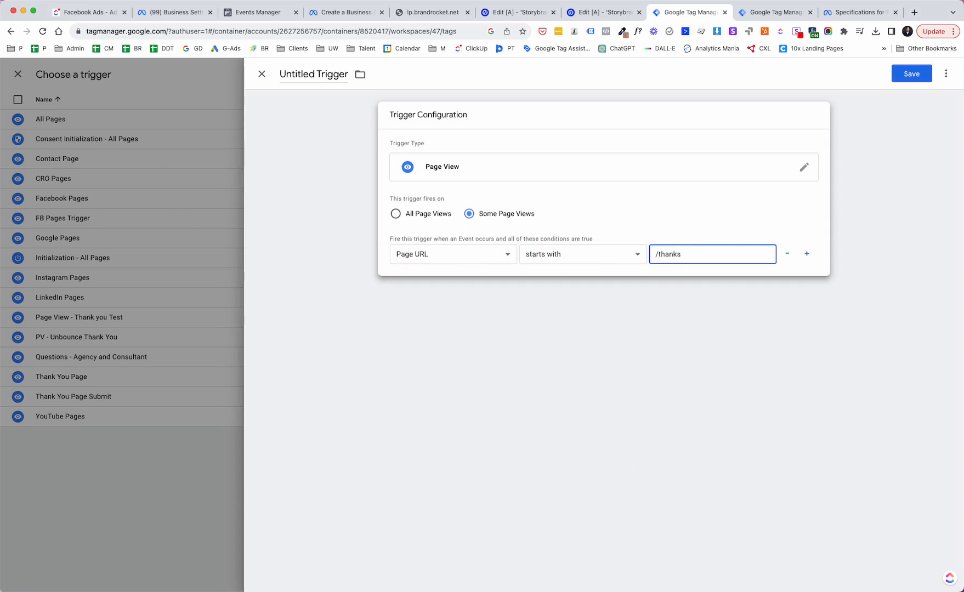
# Review the trigger condition's variable and operator choices, and set the operator to equals.
pyautogui.click(504, 253)
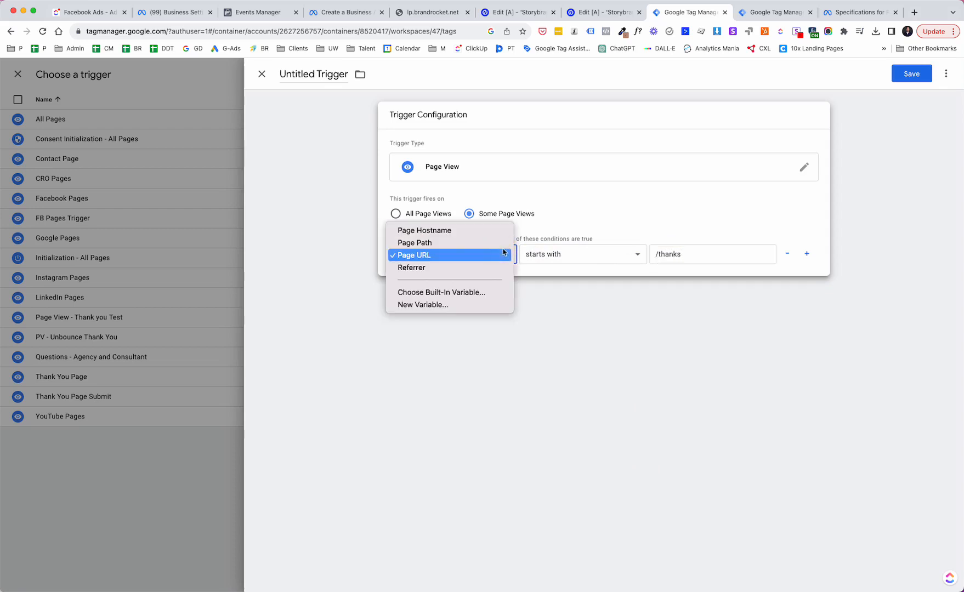
pyautogui.click(631, 259)
pyautogui.click(631, 261)
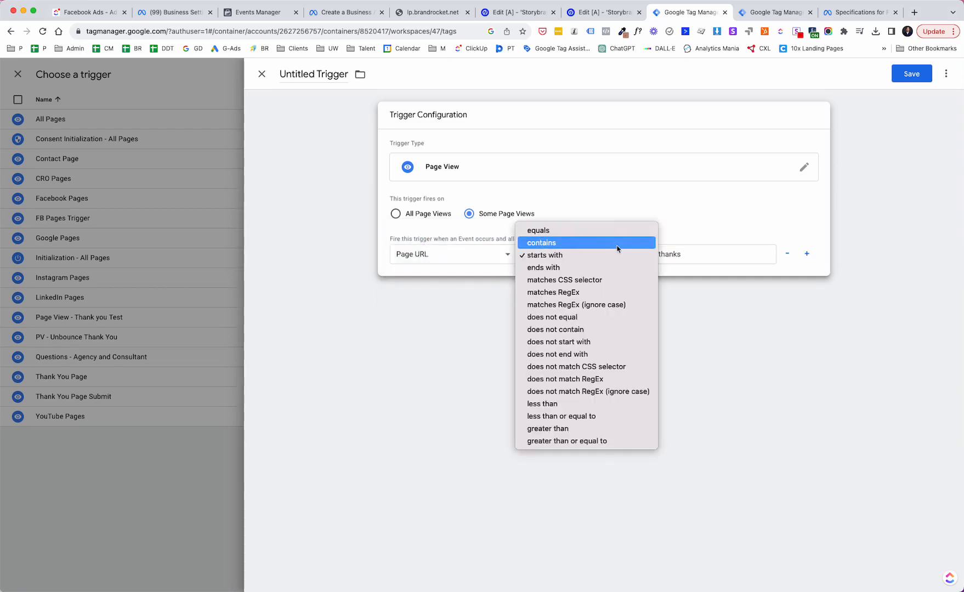
pyautogui.click(692, 257)
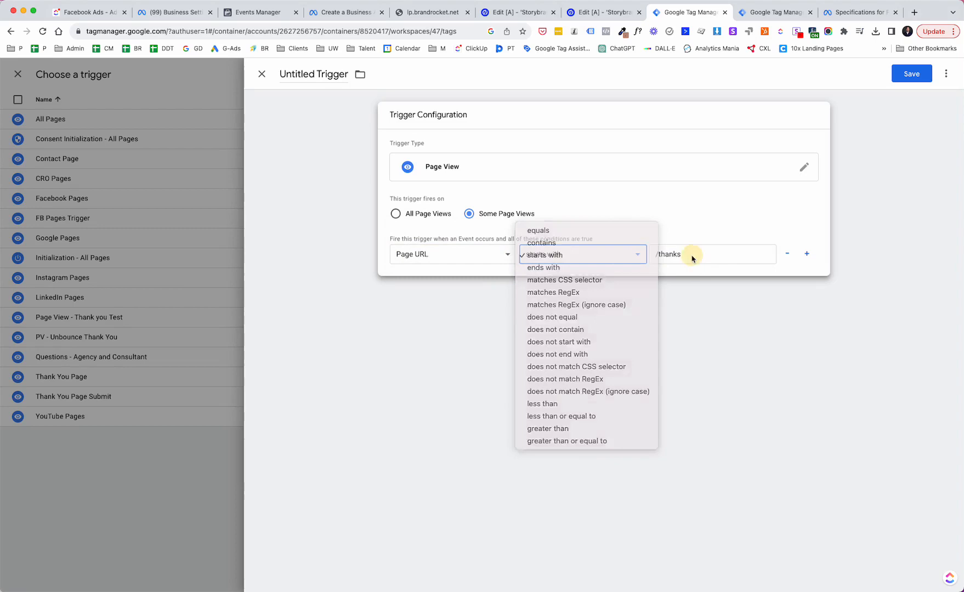
pyautogui.click(625, 257)
pyautogui.click(584, 232)
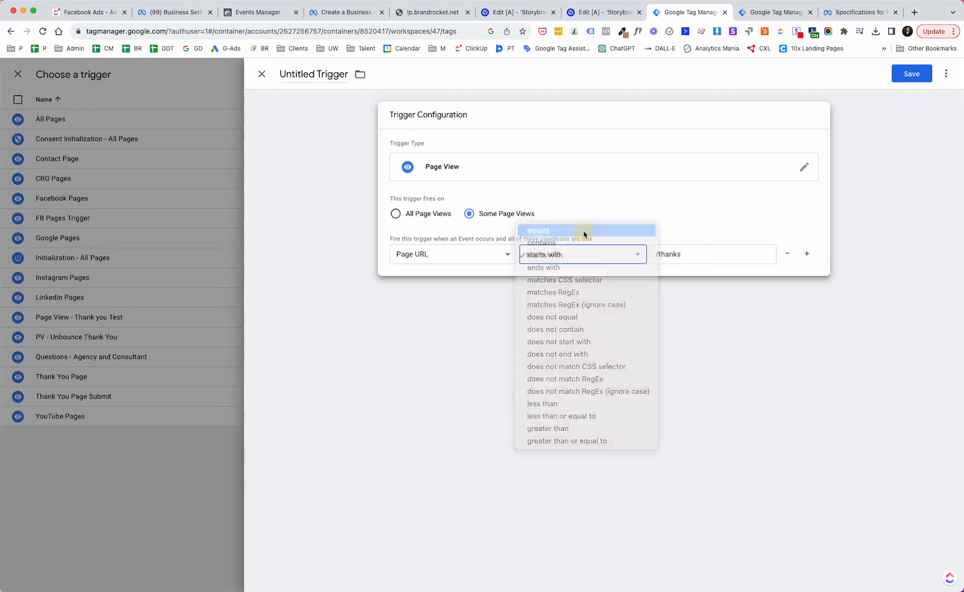
pyautogui.click(616, 12)
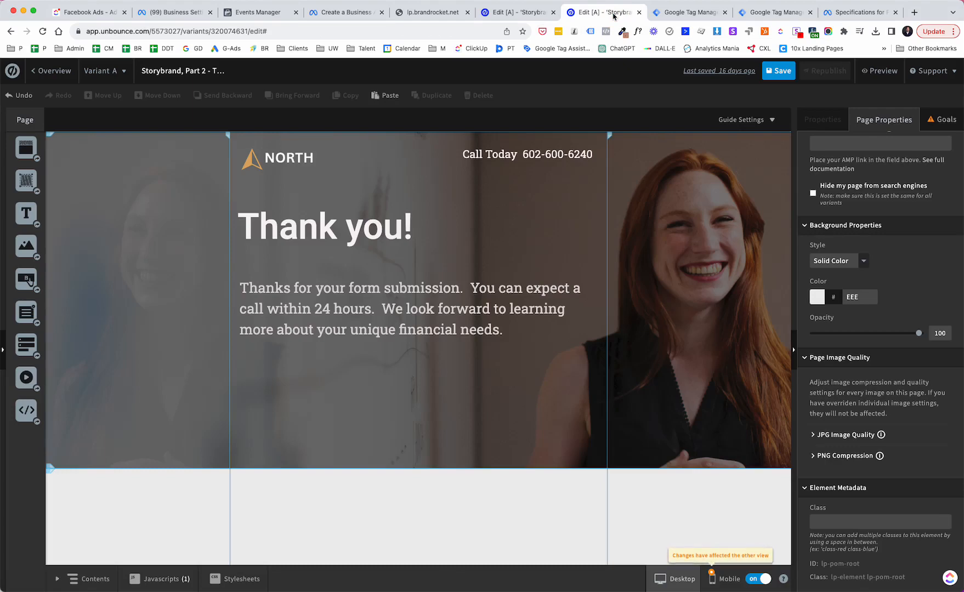
pyautogui.scroll(2, 931, 202)
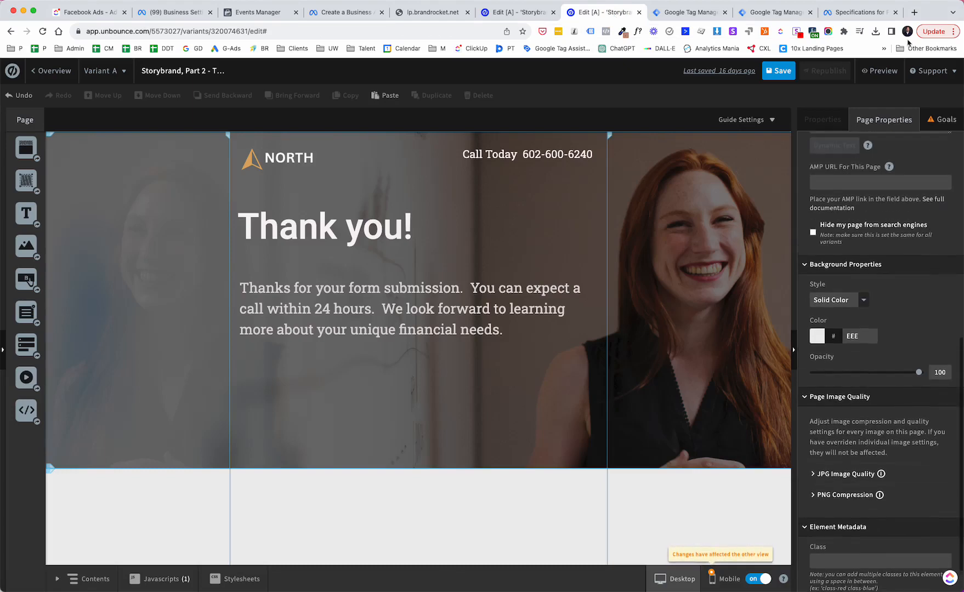
pyautogui.click(914, 12)
pyautogui.write('https')
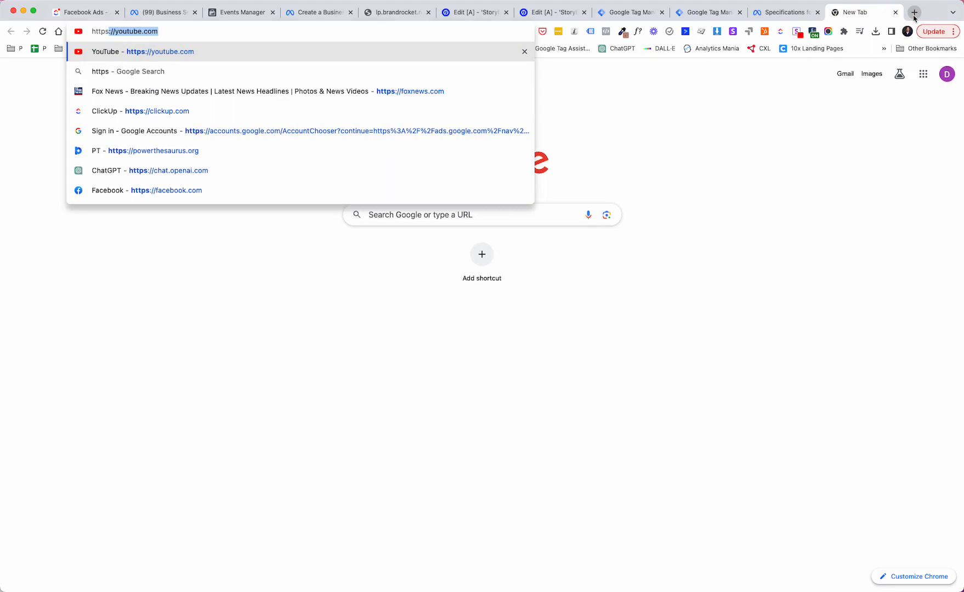
pyautogui.write('://w')
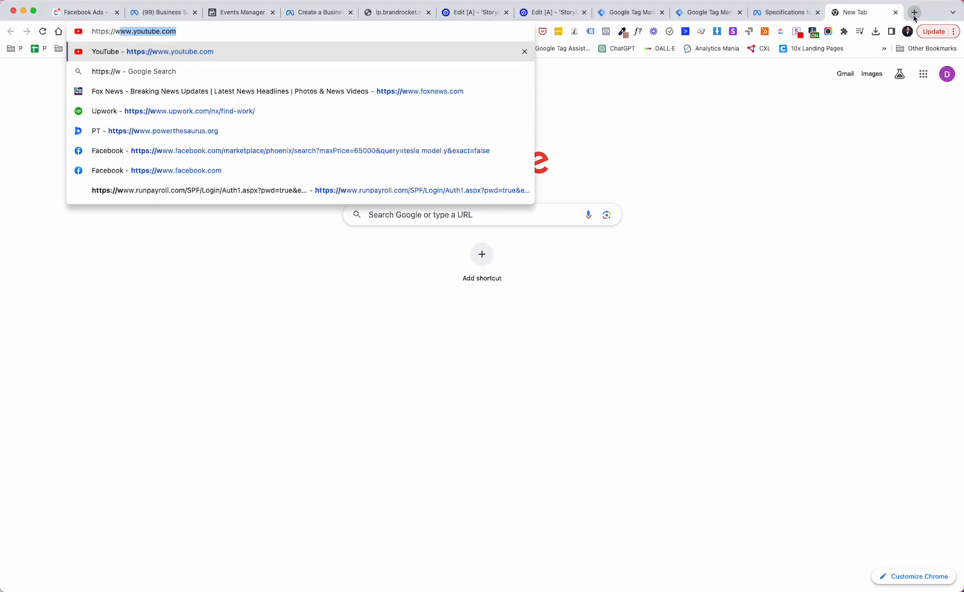
pyautogui.press('BackSpace')
pyautogui.press('BackSpace')
pyautogui.write('lp')
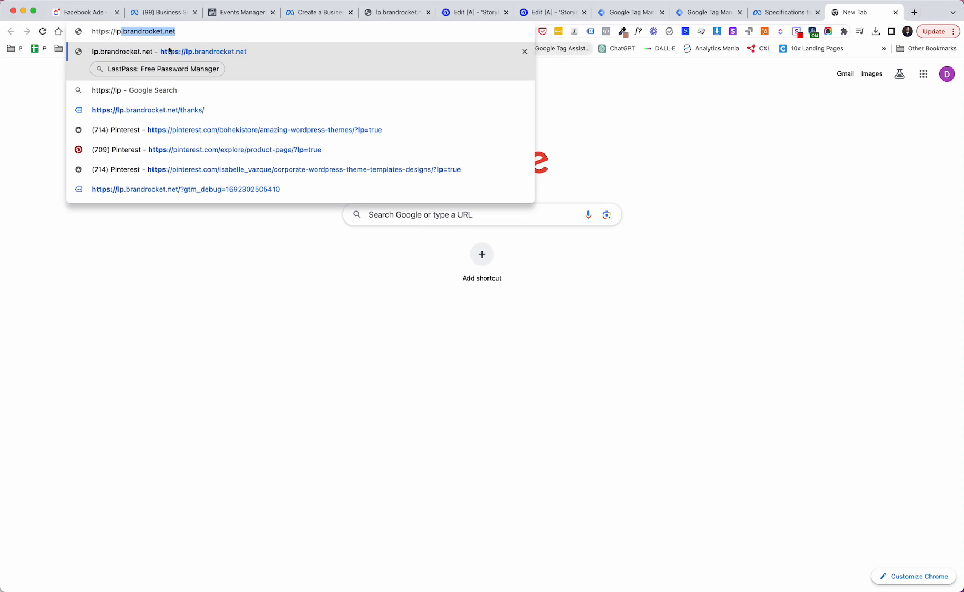
pyautogui.click(192, 31)
pyautogui.write('/thanks')
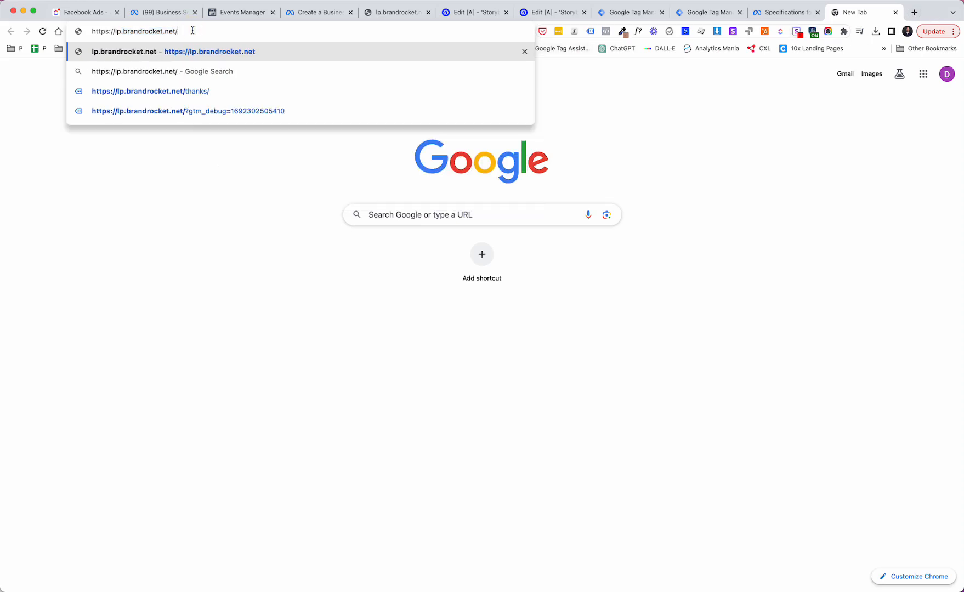
pyautogui.press('Return')
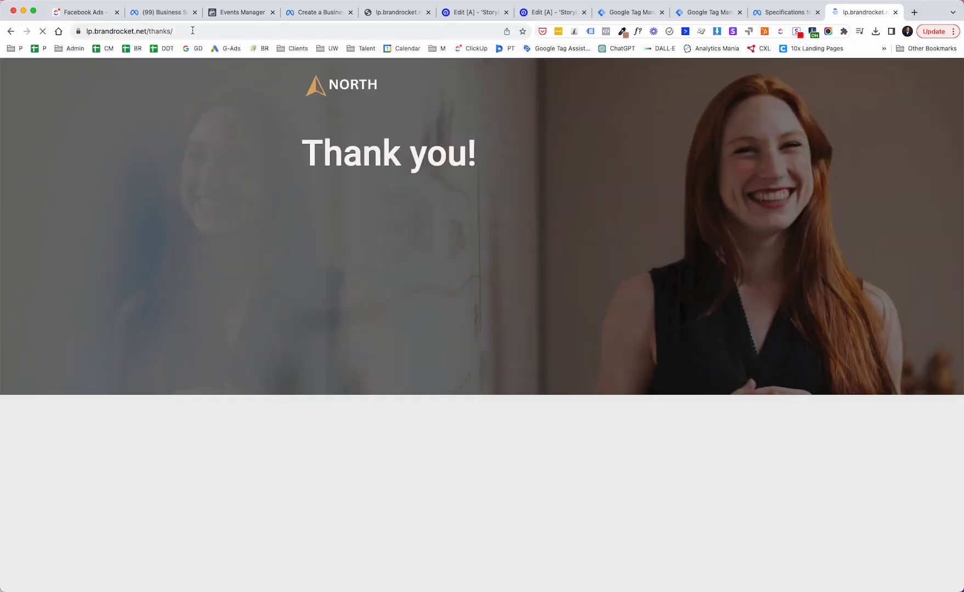
pyautogui.click(192, 30)
pyautogui.press('super+c')
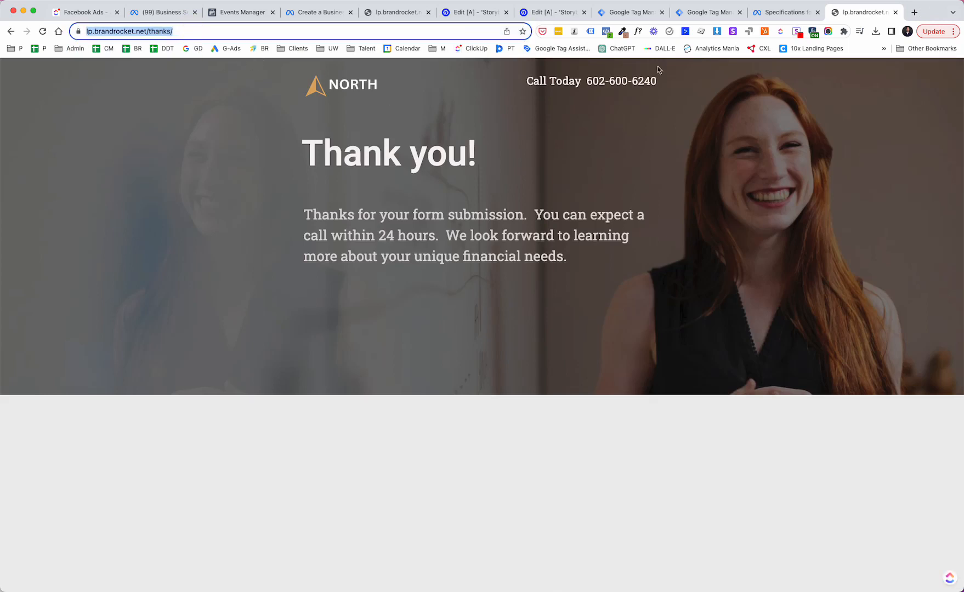
pyautogui.click(610, 16)
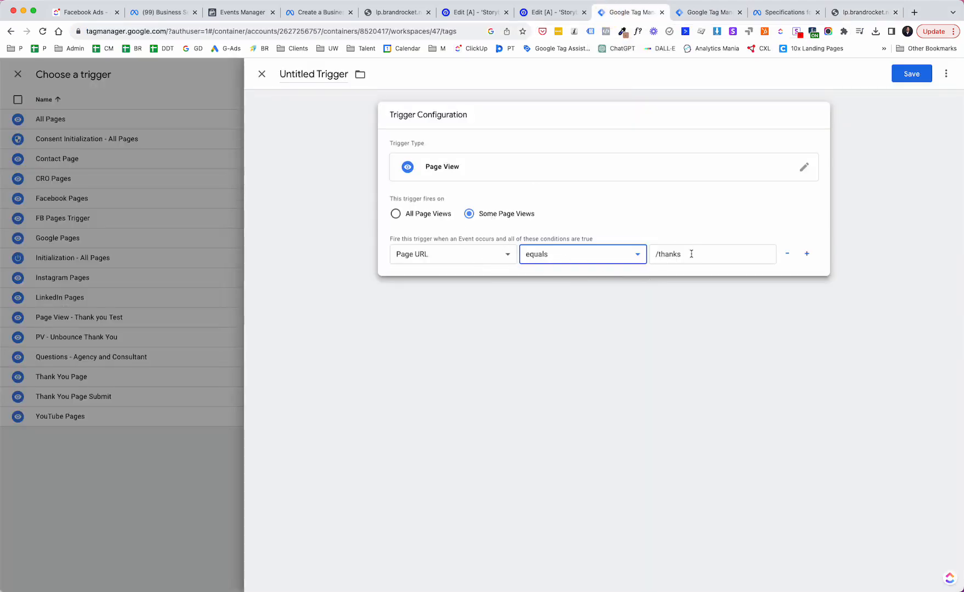
pyautogui.moveTo(691, 254); pyautogui.dragTo(653, 254)
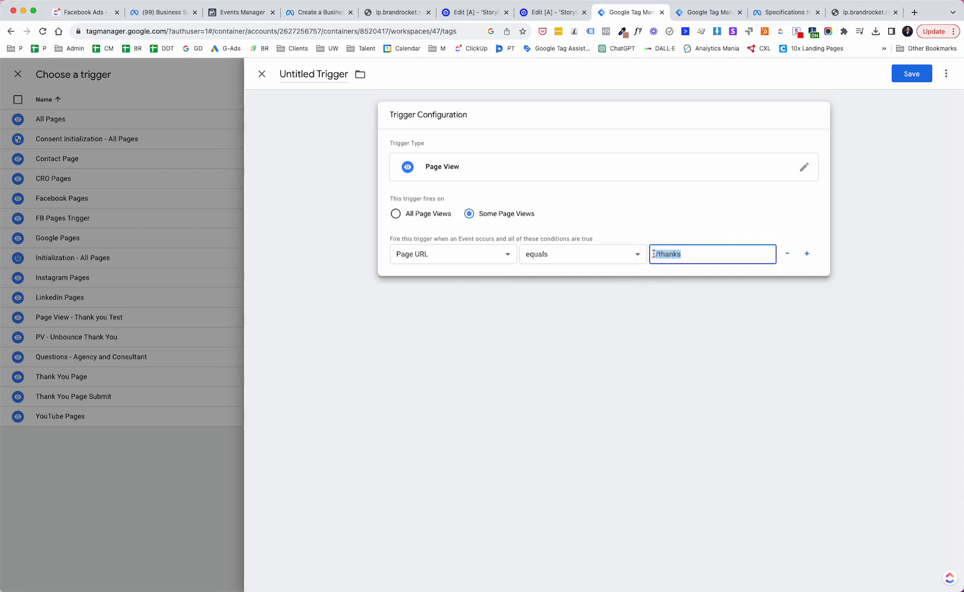
pyautogui.press('super+v')
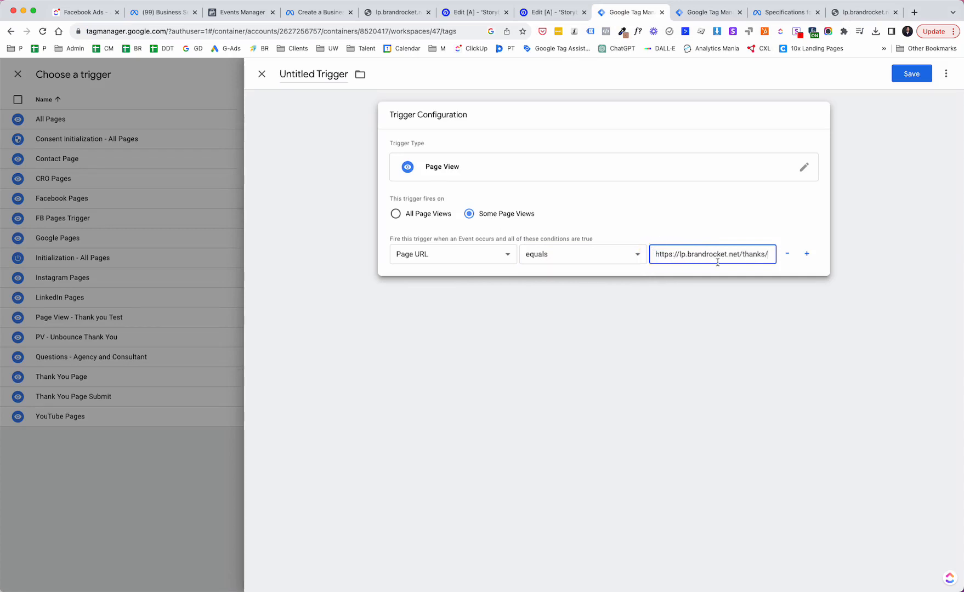
# Name the trigger "PV - Thanks" and save it to the Lead event tag.
pyautogui.click(284, 78)
pyautogui.moveTo(280, 77); pyautogui.dragTo(351, 83)
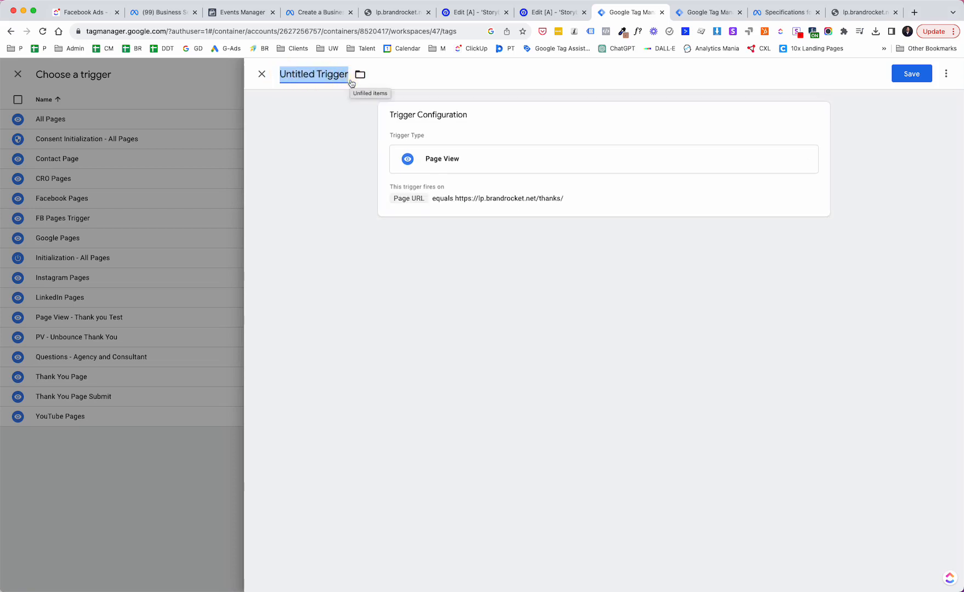
pyautogui.write('PV - ')
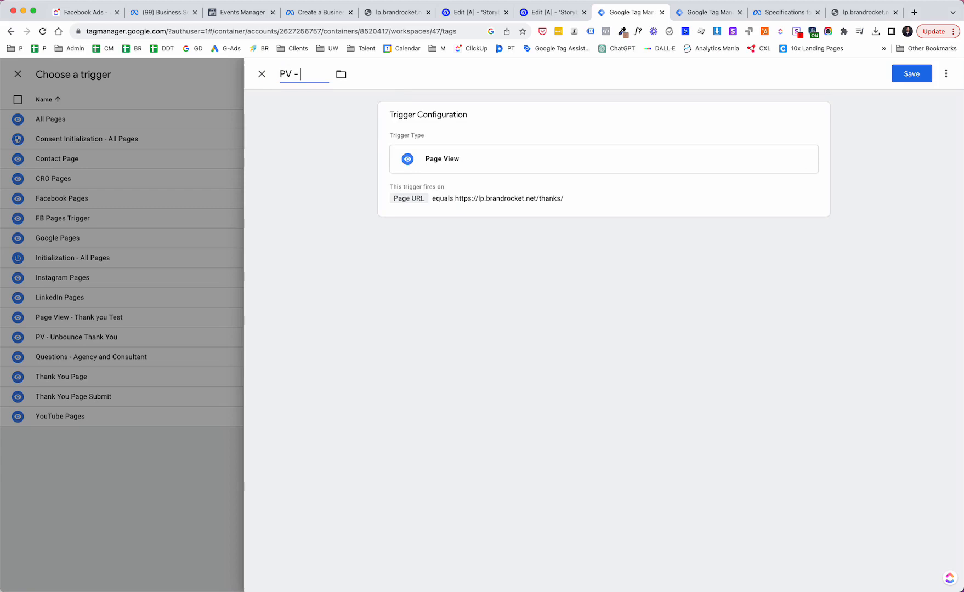
pyautogui.write('Thanks')
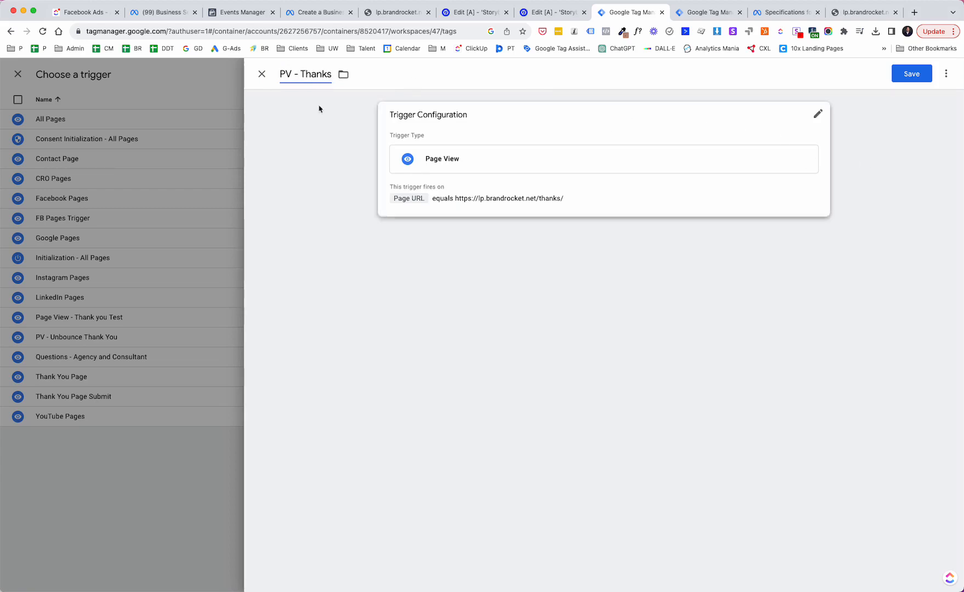
pyautogui.click(907, 78)
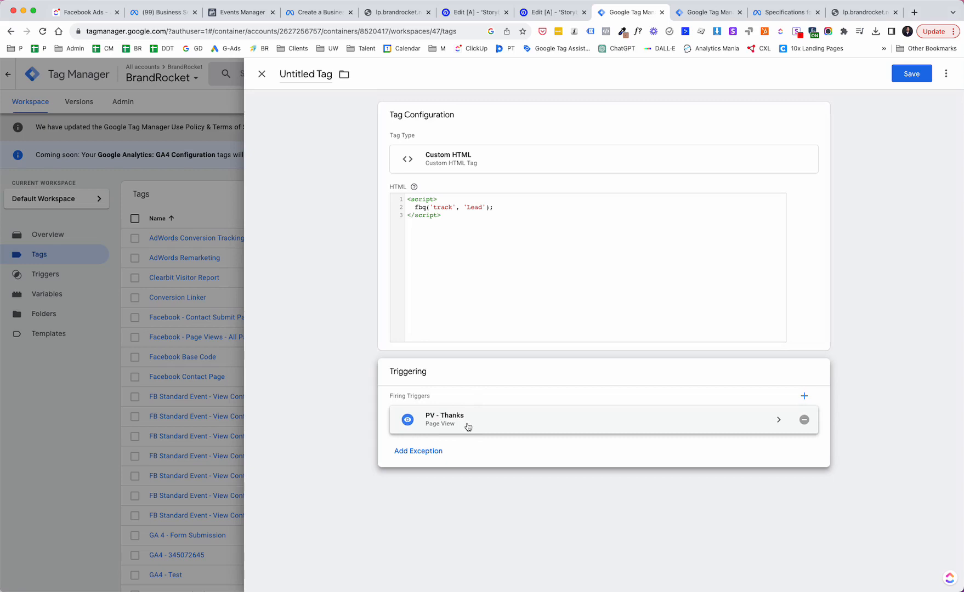
# Name the tag "Meta - Unbounce Lead Event" and save it.
pyautogui.click(281, 74)
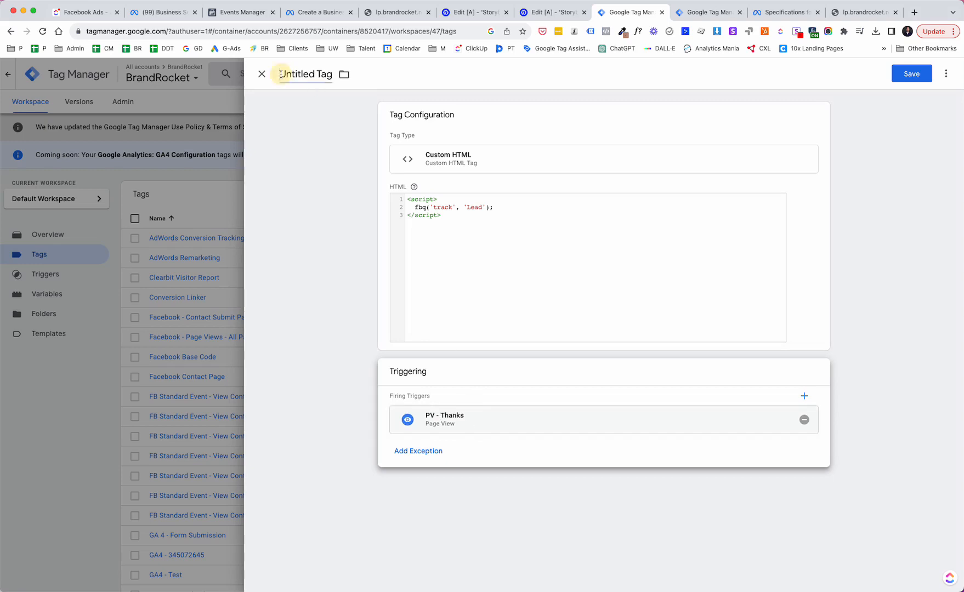
pyautogui.moveTo(280, 74)
pyautogui.mouseDown()
pyautogui.moveTo(331, 74)
pyautogui.moveTo(278, 73)
pyautogui.mouseUp()
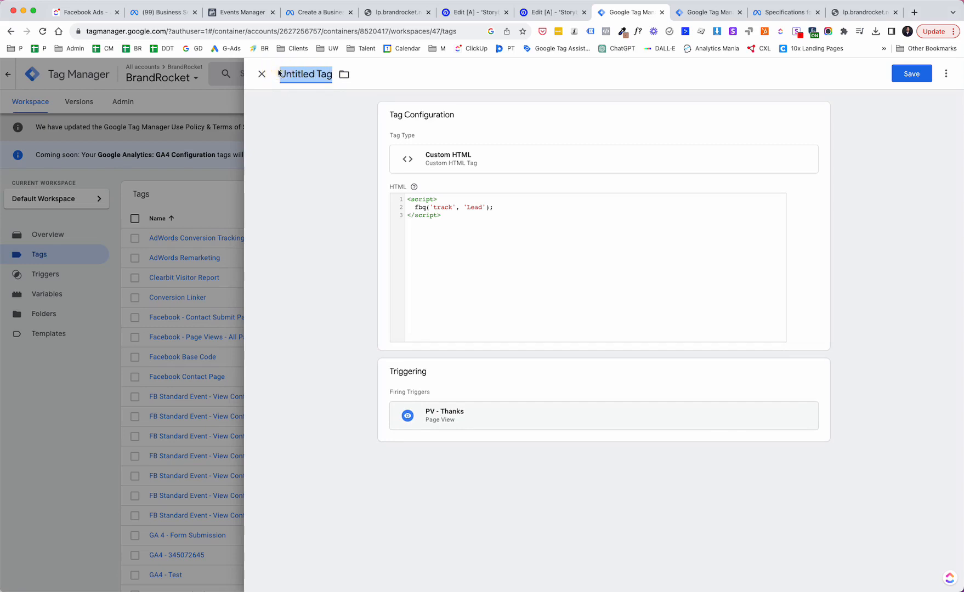
pyautogui.write('Meta')
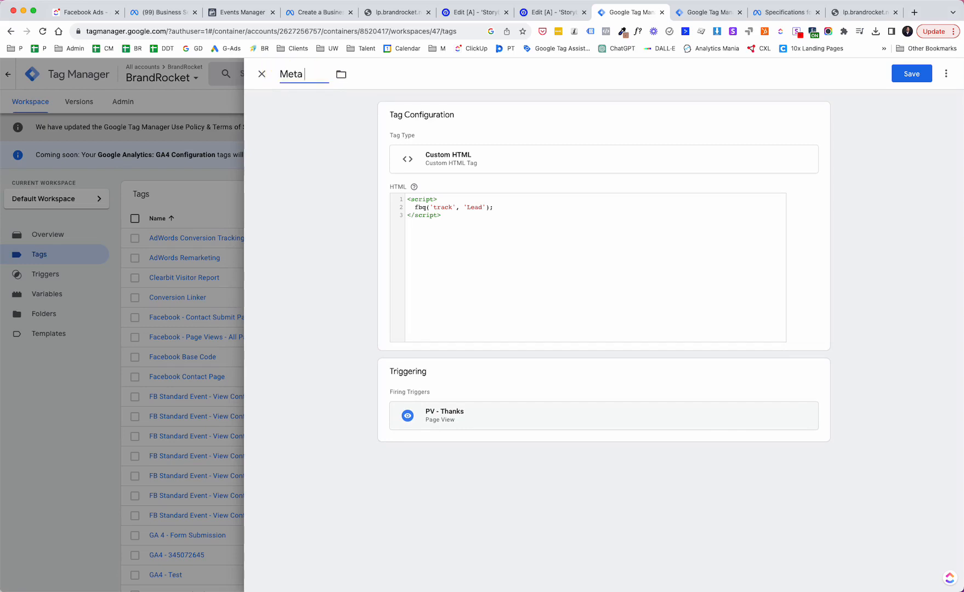
pyautogui.write(' - Lead Event')
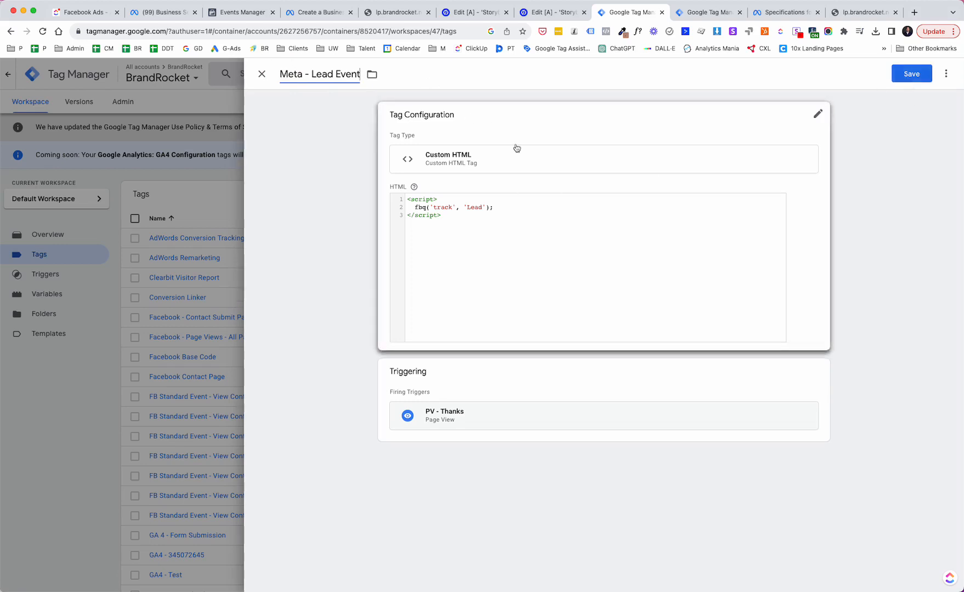
pyautogui.click(311, 73)
pyautogui.write('Unbounce')
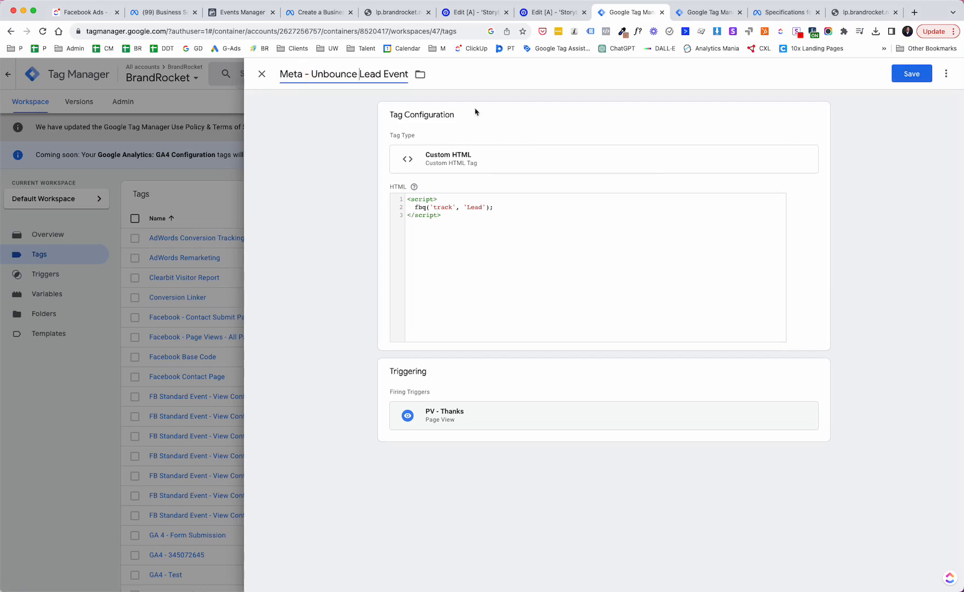
pyautogui.click(916, 76)
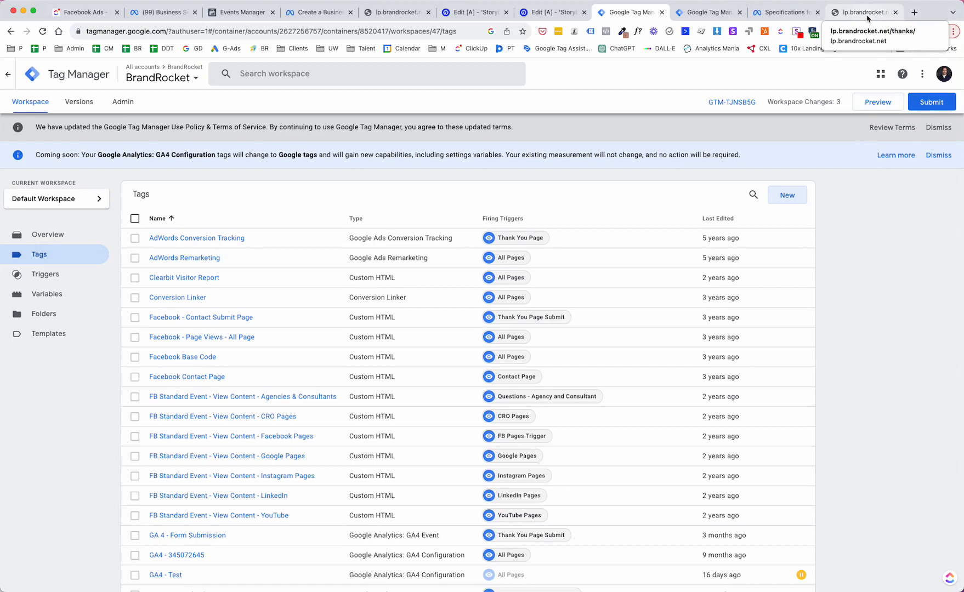
pyautogui.click(876, 103)
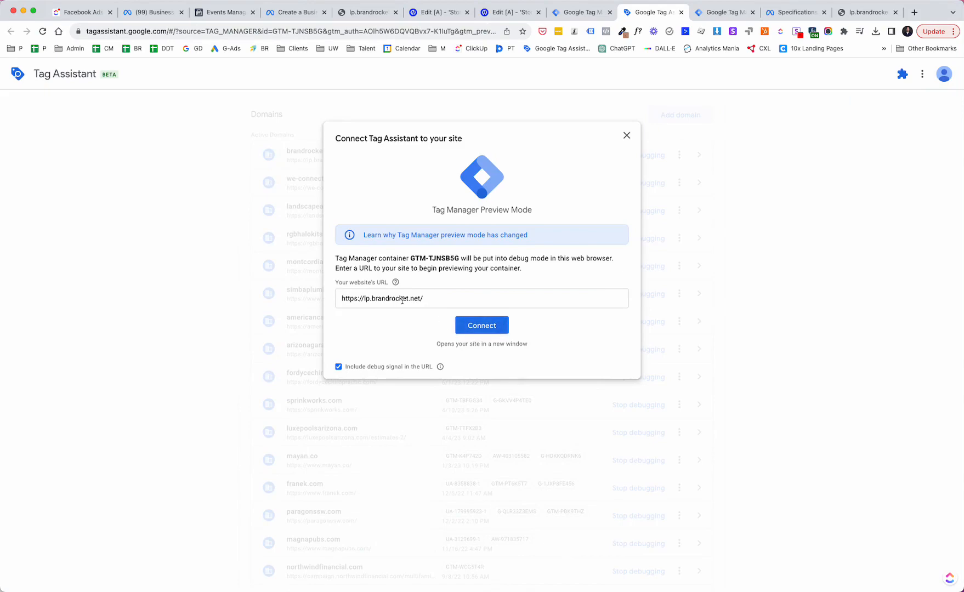
pyautogui.click(494, 327)
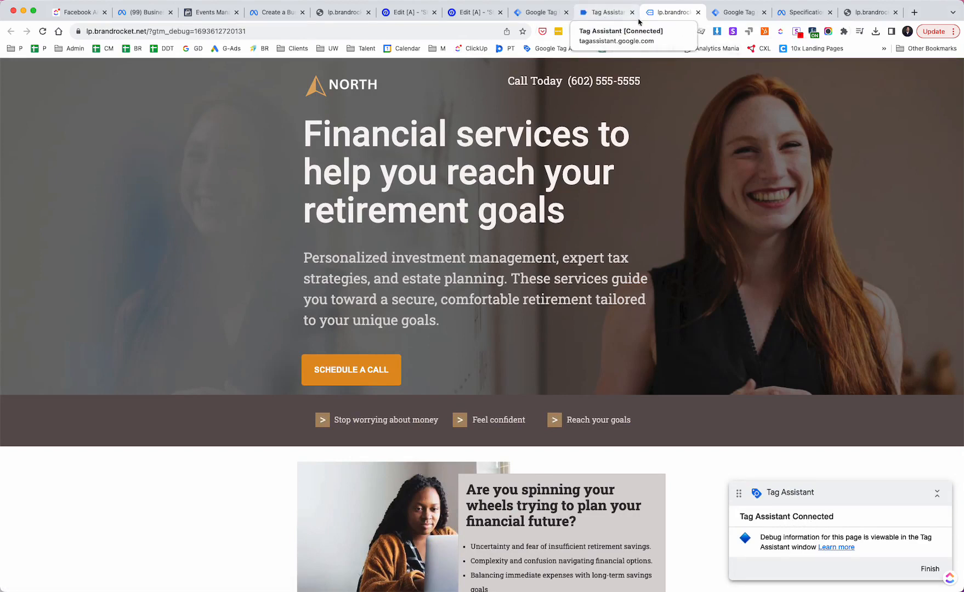
pyautogui.click(609, 16)
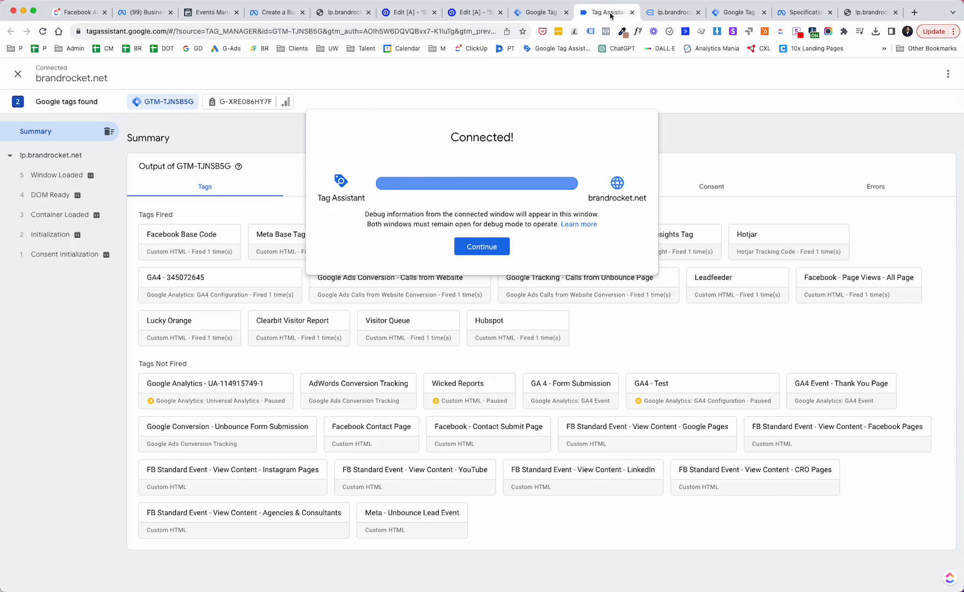
pyautogui.click(486, 248)
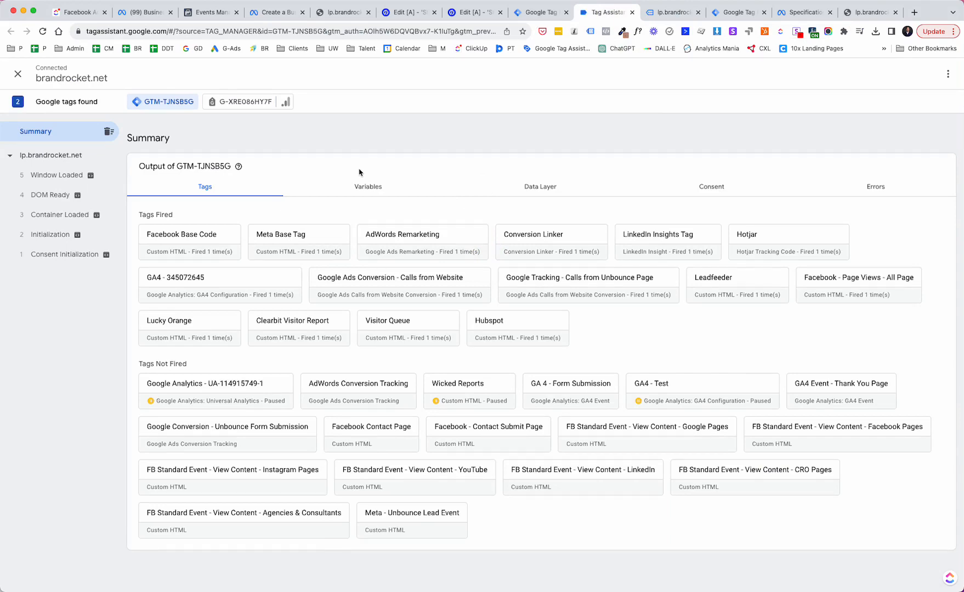
# Fill in the connected landing page's lead form with the contact's first name, last name and email, and submit it.
pyautogui.click(664, 14)
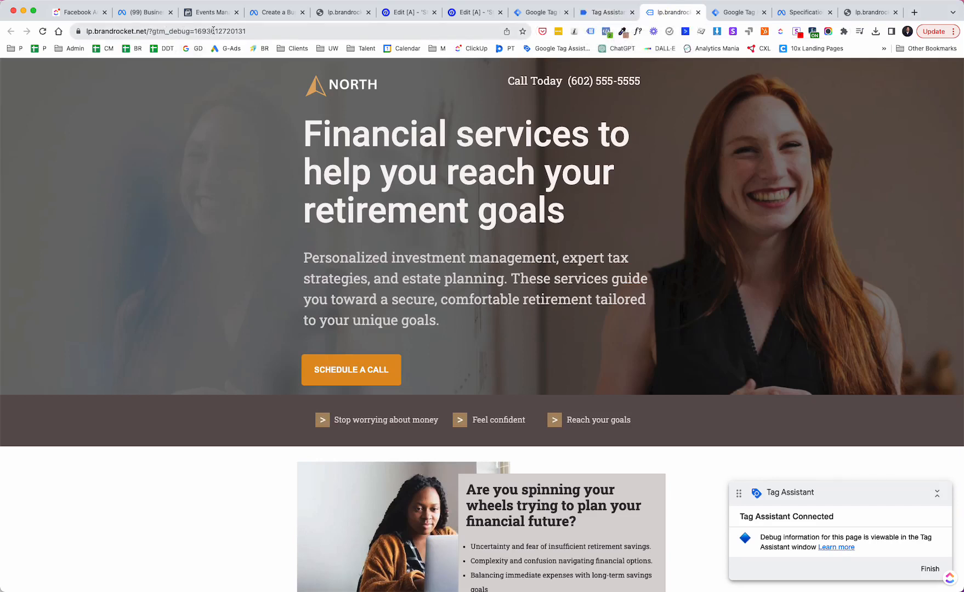
pyautogui.click(610, 12)
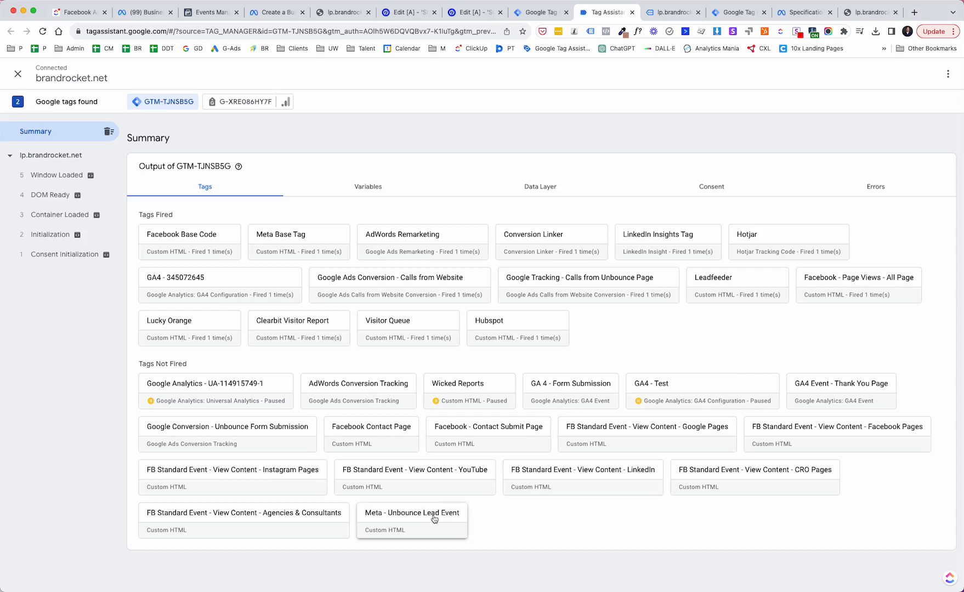
pyautogui.click(671, 15)
pyautogui.scroll(-18, 482, 268)
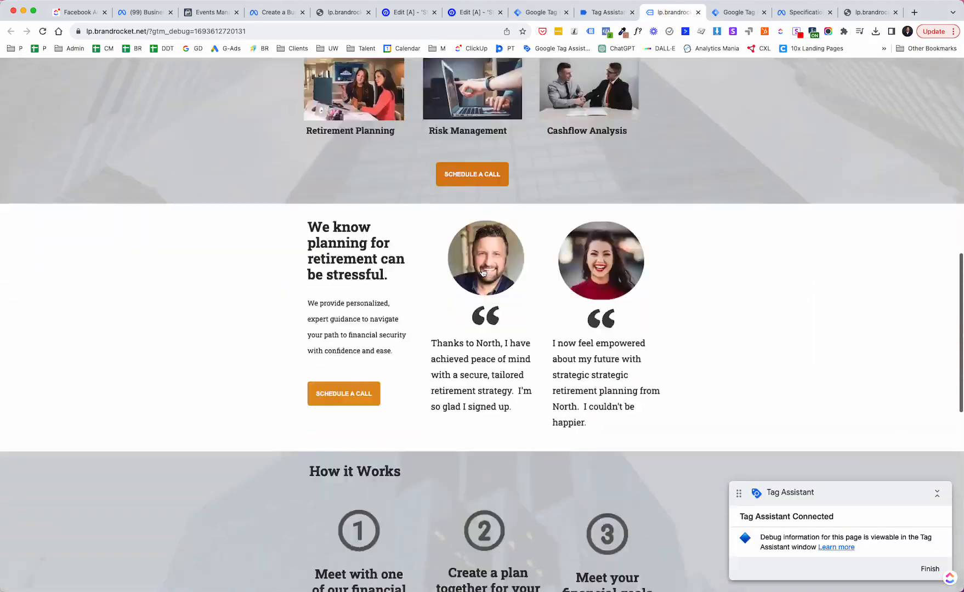
pyautogui.scroll(-5, 482, 269)
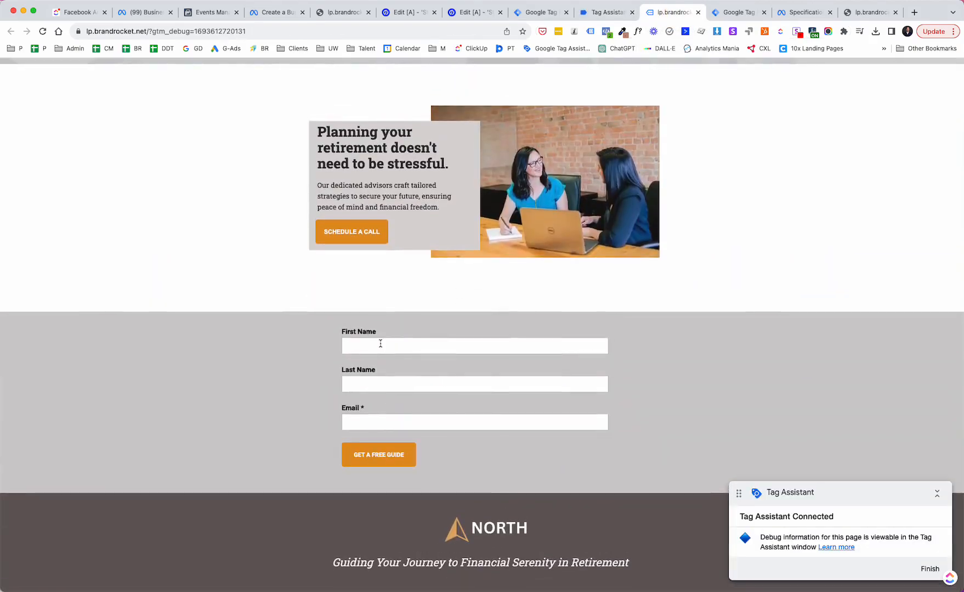
pyautogui.click(380, 344)
pyautogui.click(437, 369)
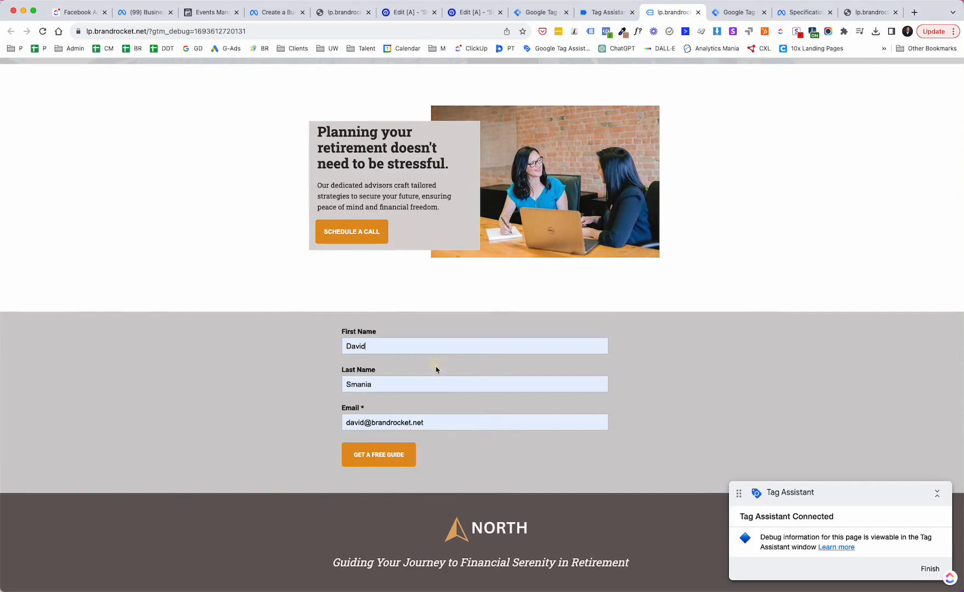
pyautogui.click(400, 455)
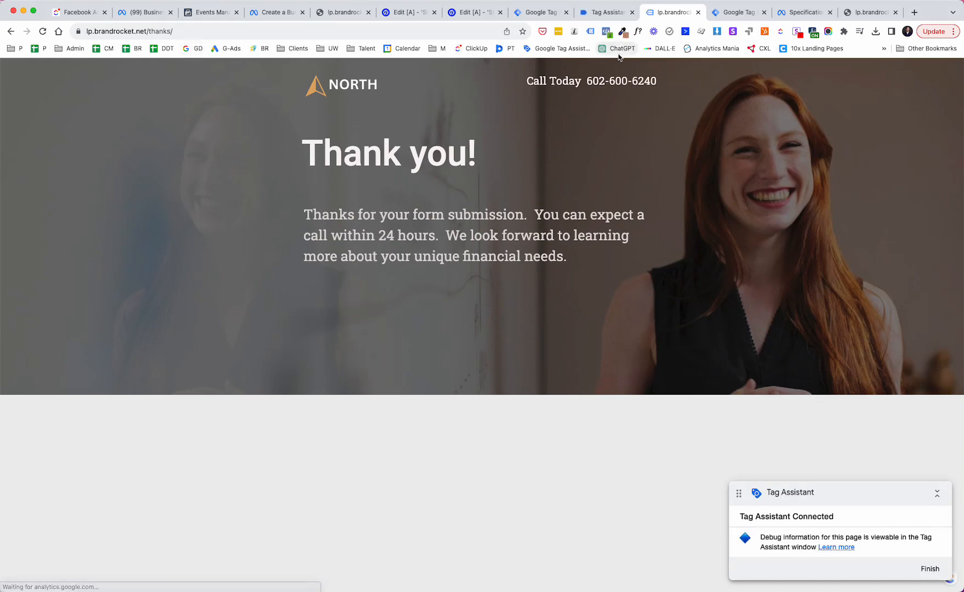
# Return to Tag Assistant and inspect which tags fired on the thanks page.
pyautogui.click(614, 12)
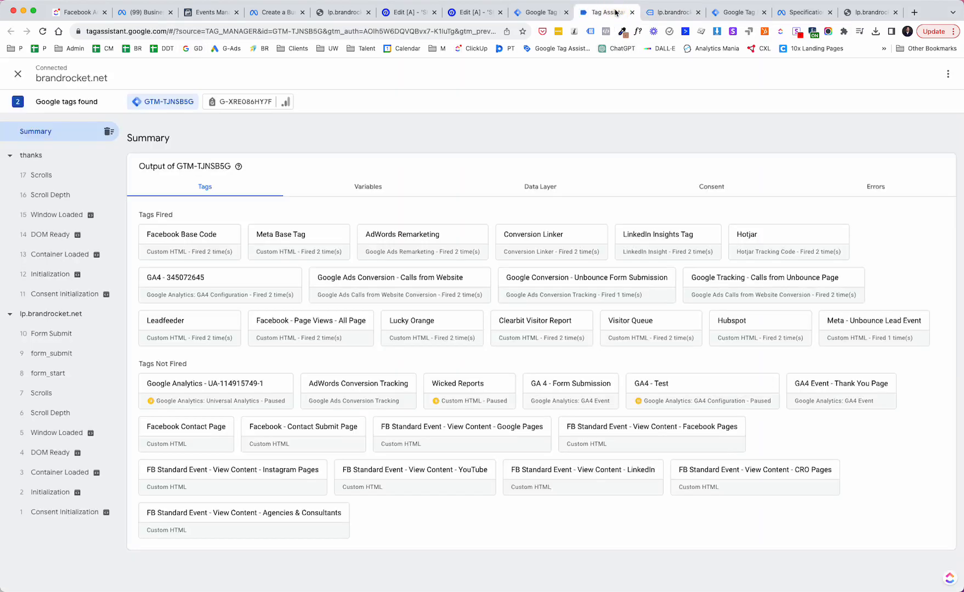
pyautogui.click(29, 157)
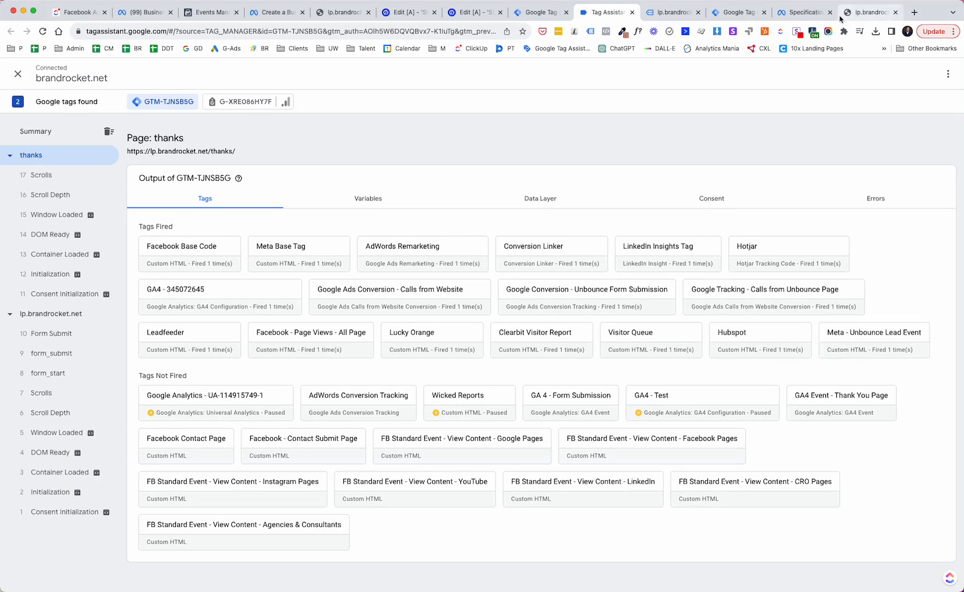
# Examine the standard events table and event codes in the Meta Business Help Center article.
pyautogui.click(793, 15)
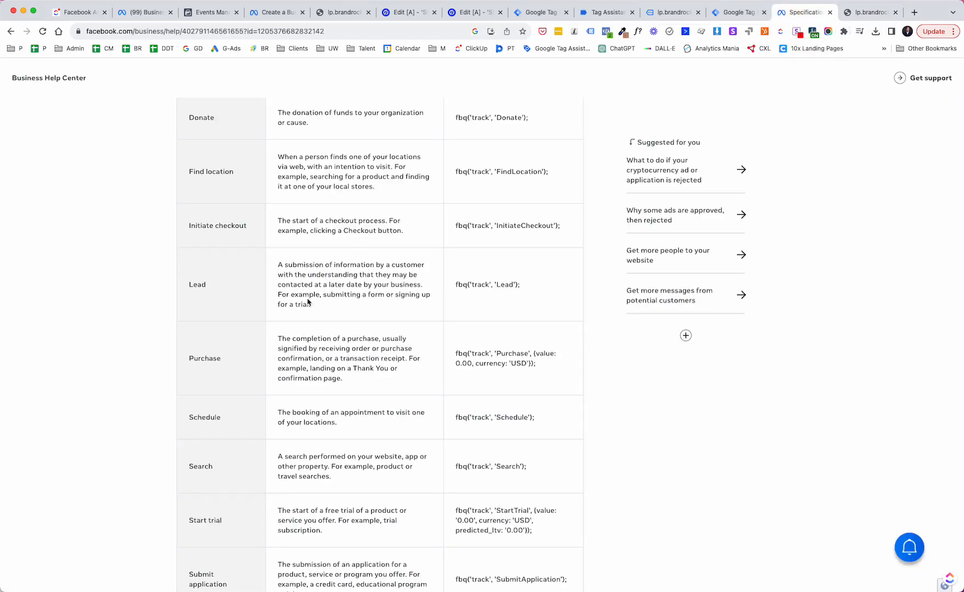
pyautogui.scroll(-5, 308, 302)
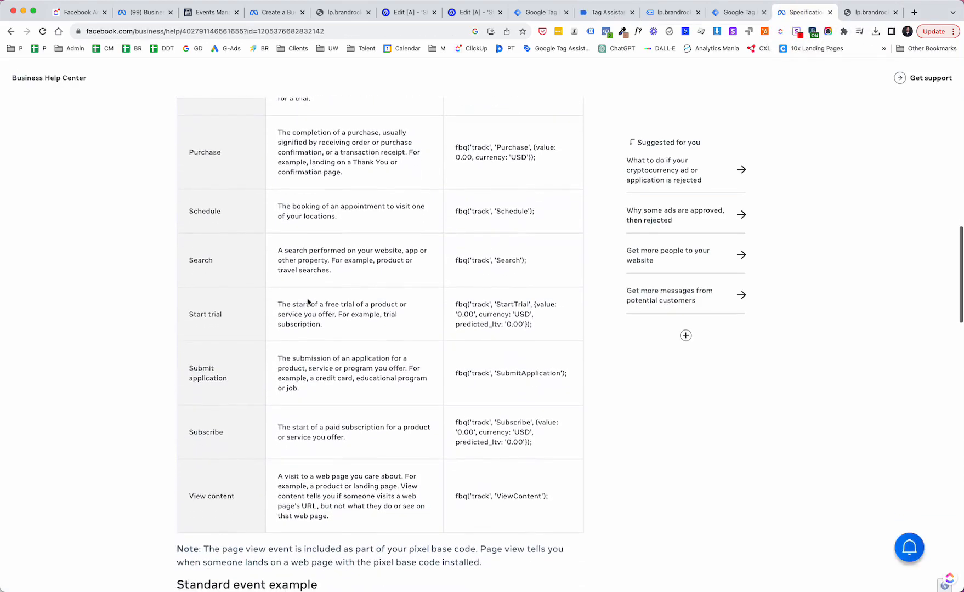
pyautogui.scroll(-2, 238, 322)
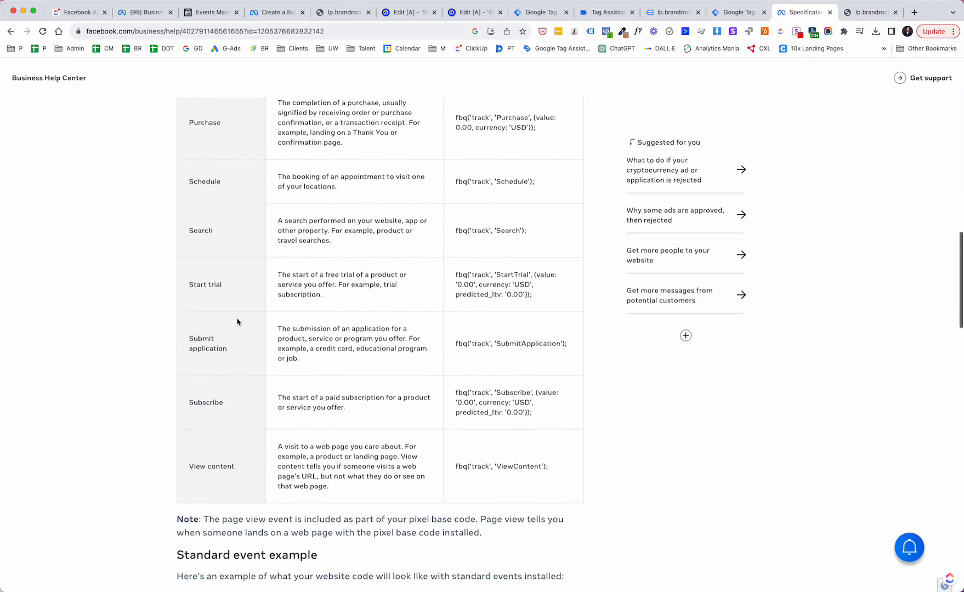
pyautogui.scroll(15, 244, 459)
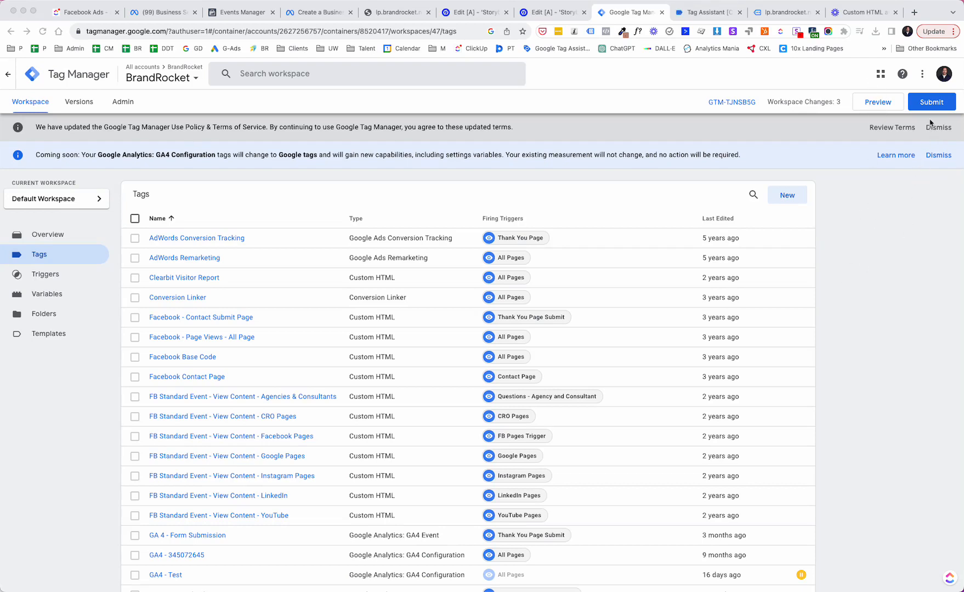
# Submit the Tag Manager workspace changes and publish them to the Live environment without a version name or description.
pyautogui.click(920, 237)
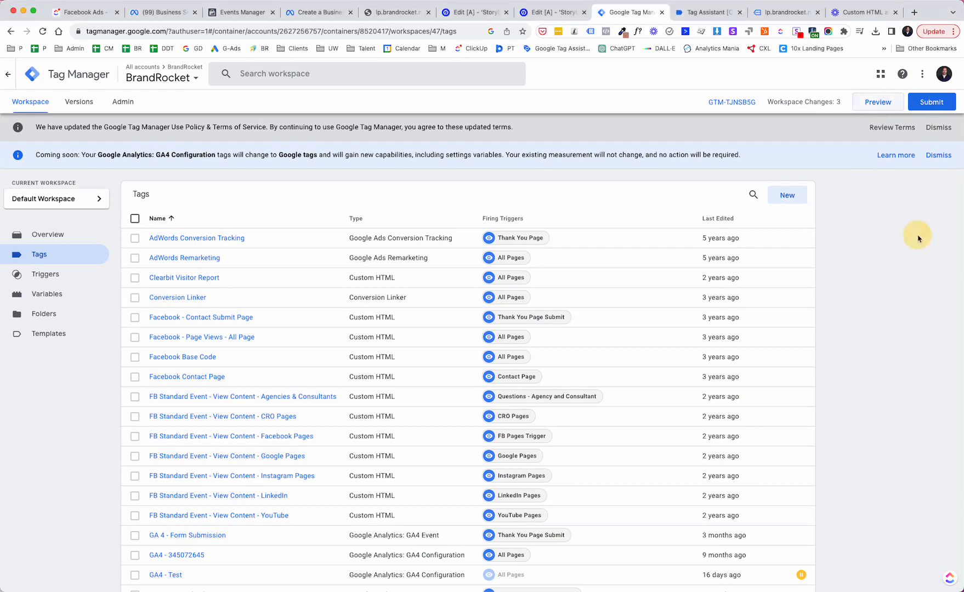
pyautogui.click(932, 104)
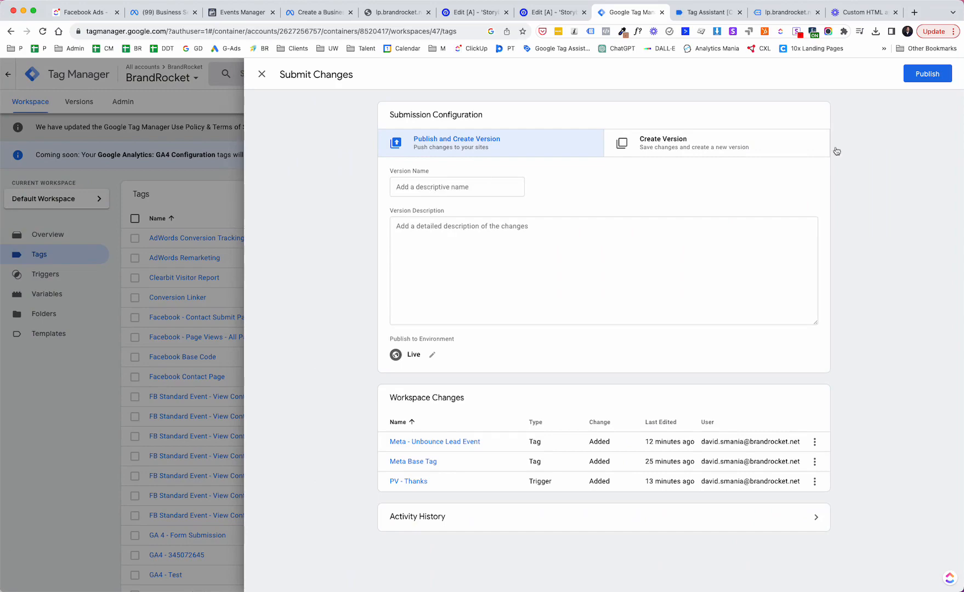
pyautogui.click(926, 80)
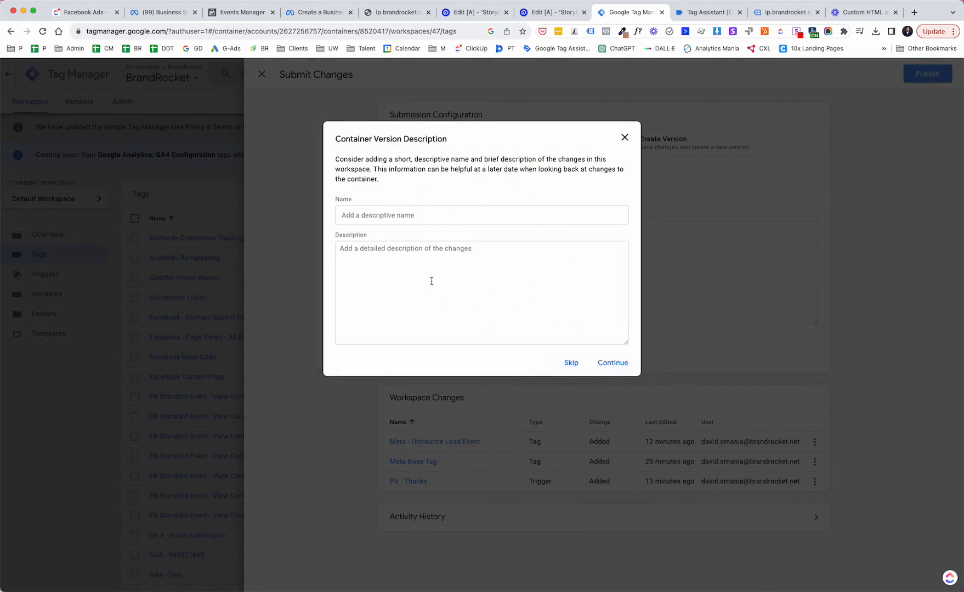
pyautogui.click(611, 370)
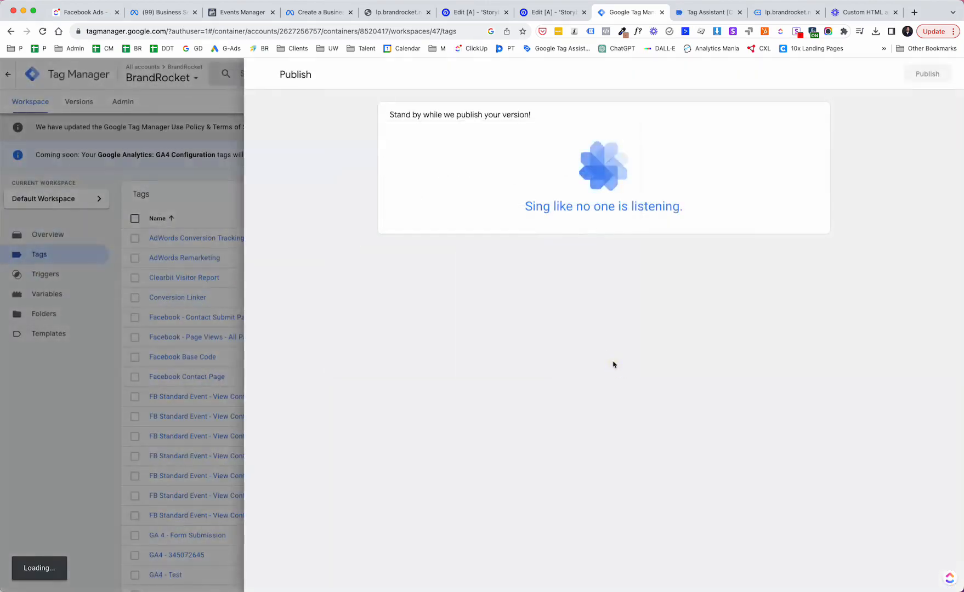